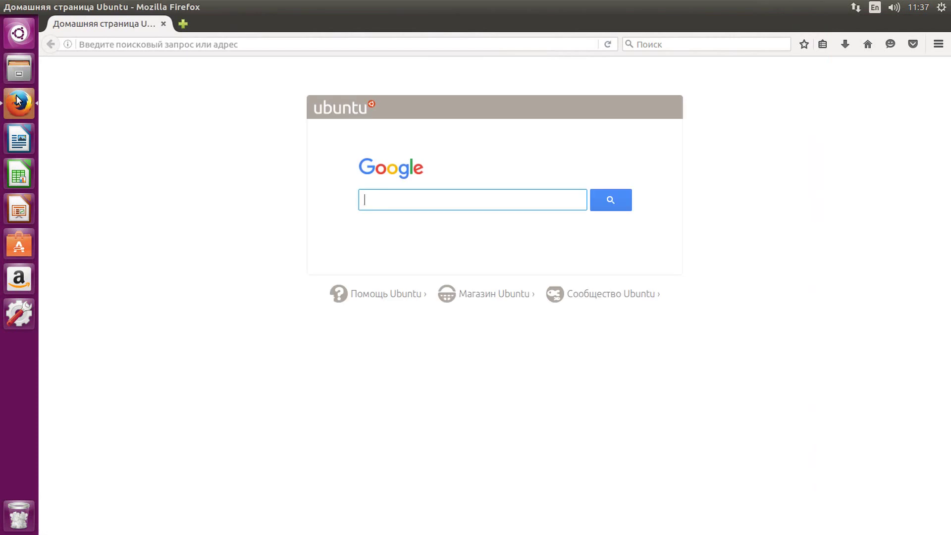
# - Load aprovpn.com and switch the site language to 'ru' (Russian)
pyautogui.click(166, 50)
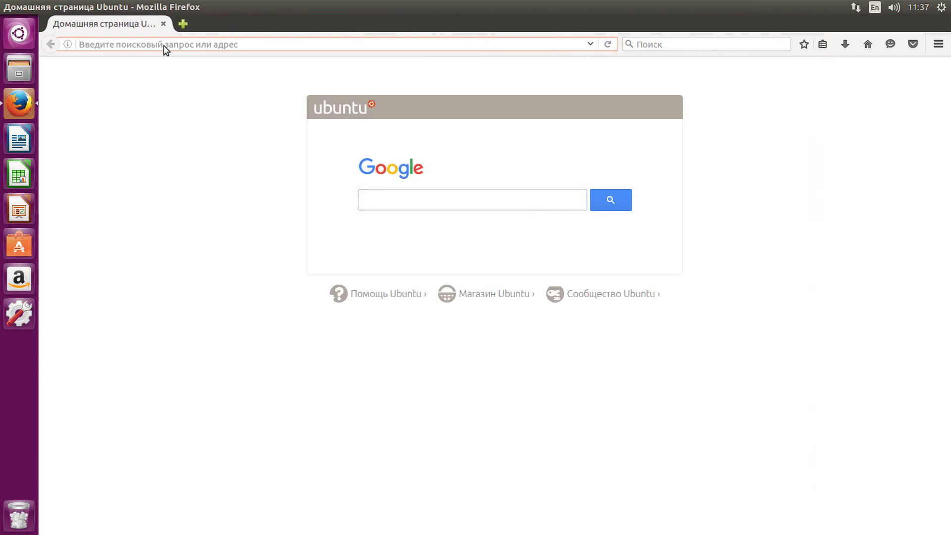
pyautogui.write('aprovpn.com/')
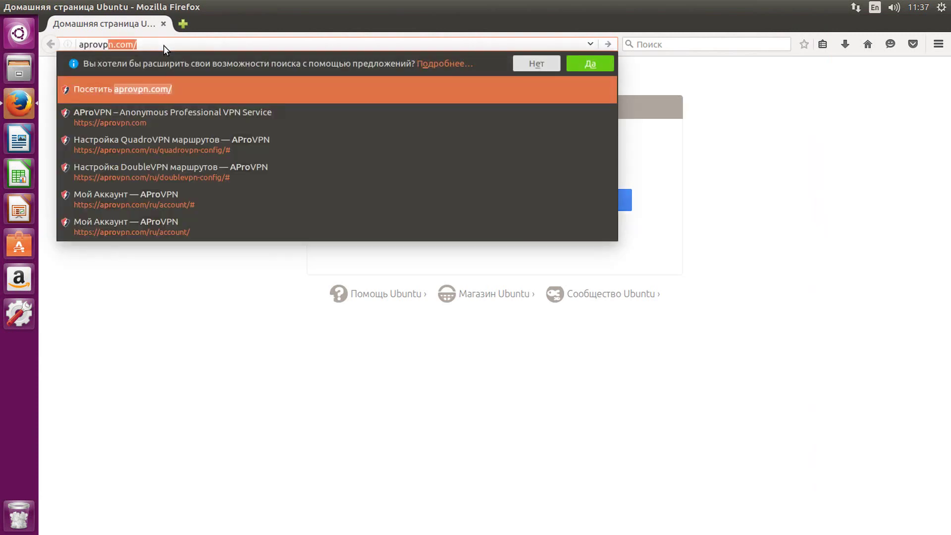
pyautogui.press('Return')
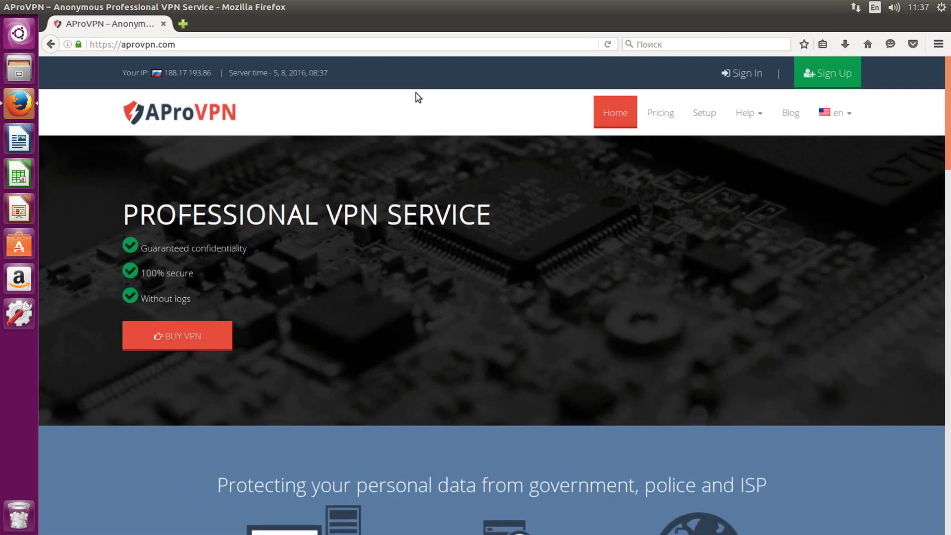
pyautogui.moveTo(834, 120)
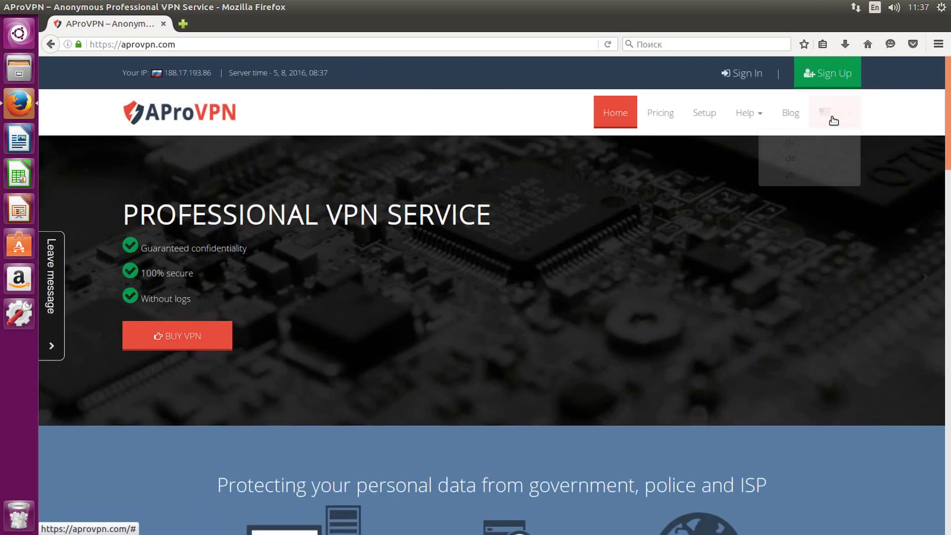
pyautogui.click(798, 140)
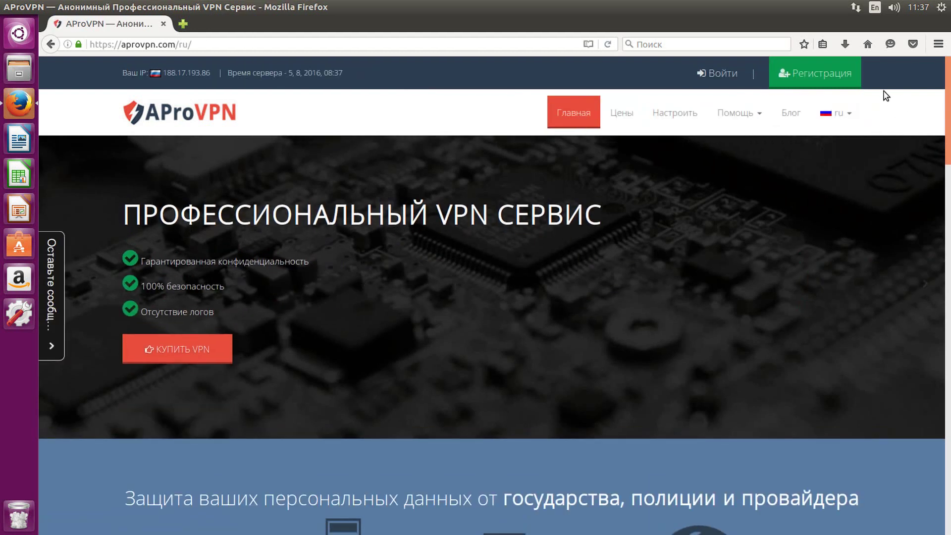
# - Open the Регистрация page and fill the Email field with the suggested e-mail address
pyautogui.click(838, 79)
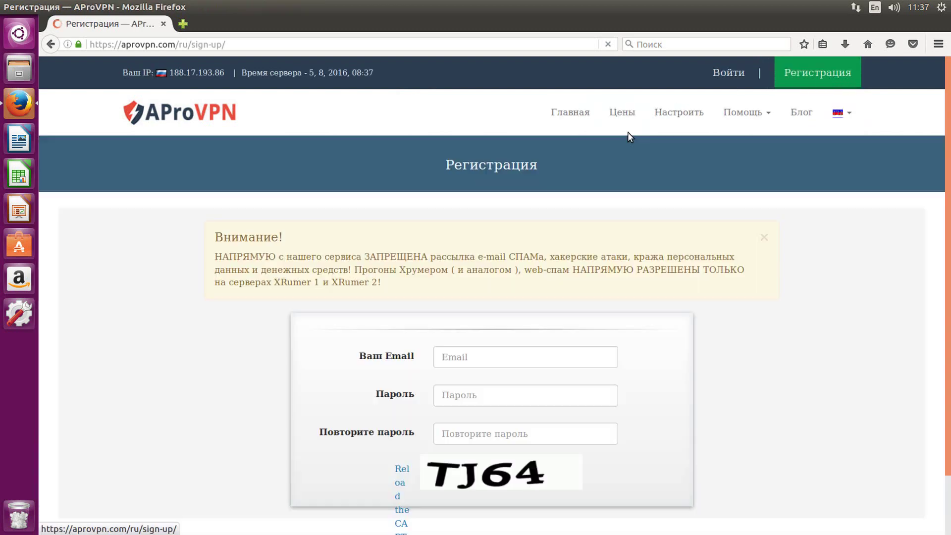
pyautogui.scroll(-4, 549, 217)
pyautogui.click(492, 296)
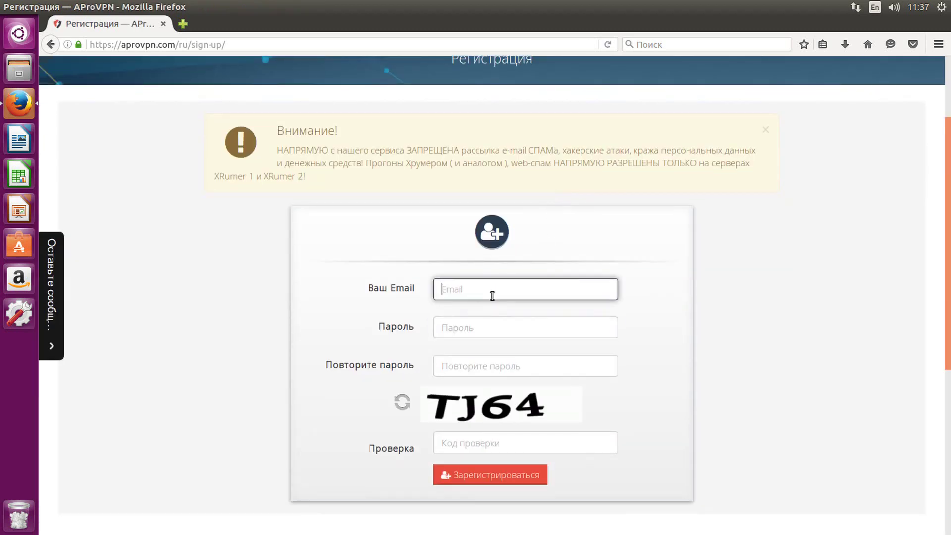
pyautogui.write('new')
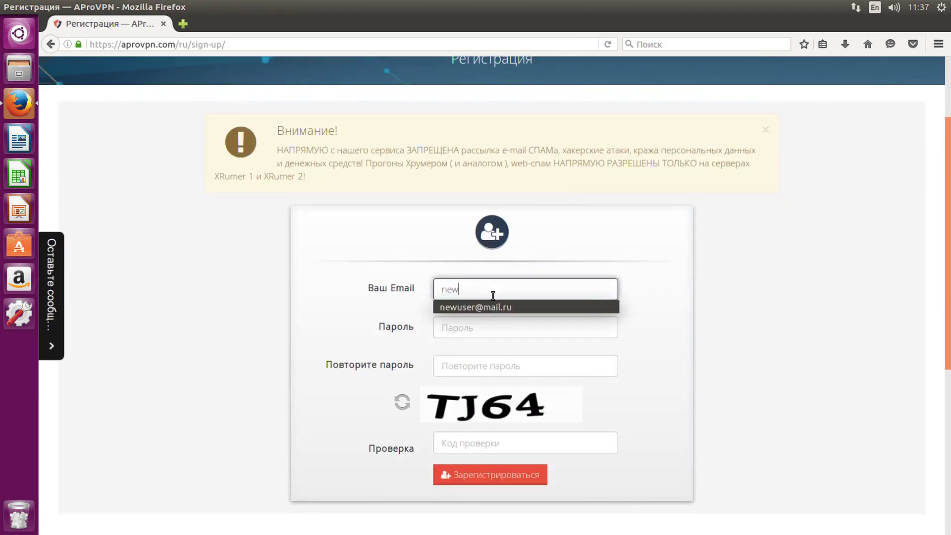
pyautogui.press('Down')
pyautogui.press('Return')
# - Enter a matching password twice and the captcha code, then submit with Зарегистрироваться
pyautogui.press('Tab')
pyautogui.write('1')
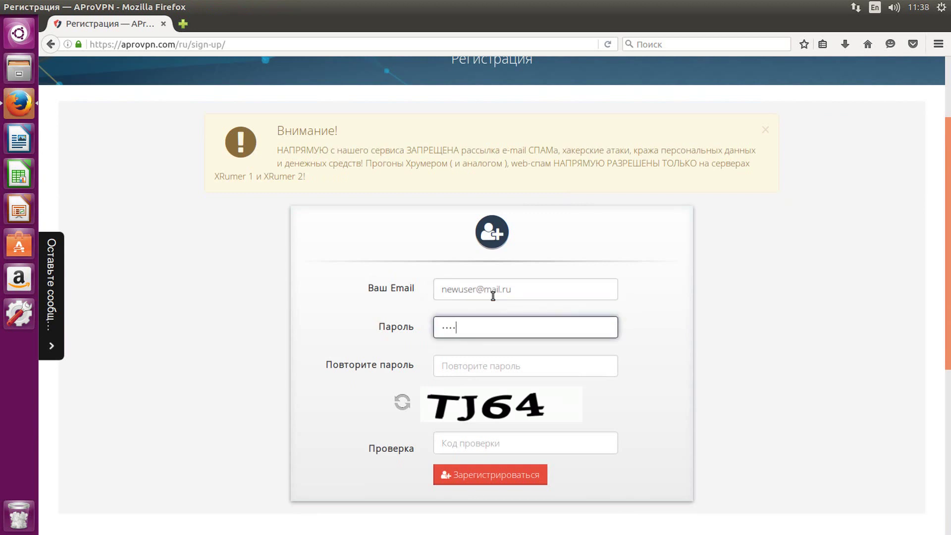
pyautogui.press('Tab')
pyautogui.write('1')
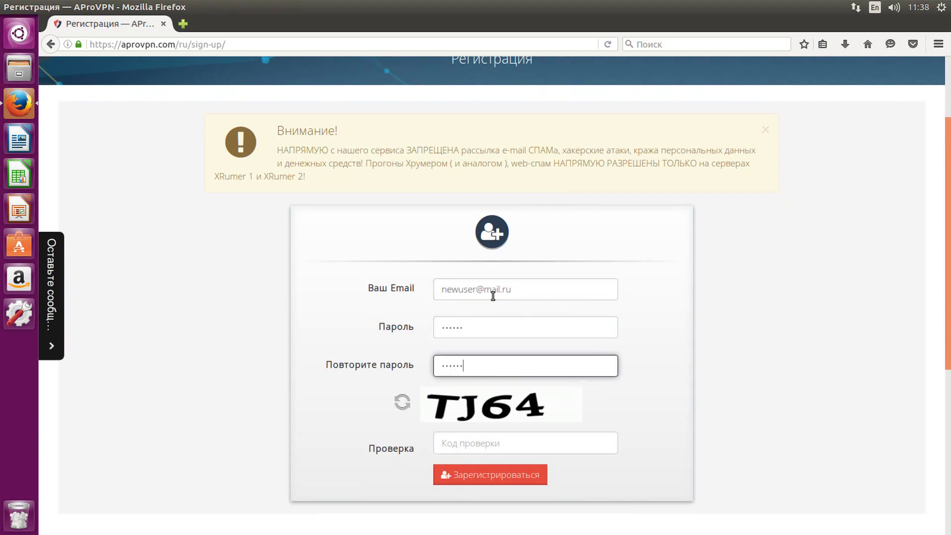
pyautogui.press('Tab')
pyautogui.press('Tab')
pyautogui.write('t')
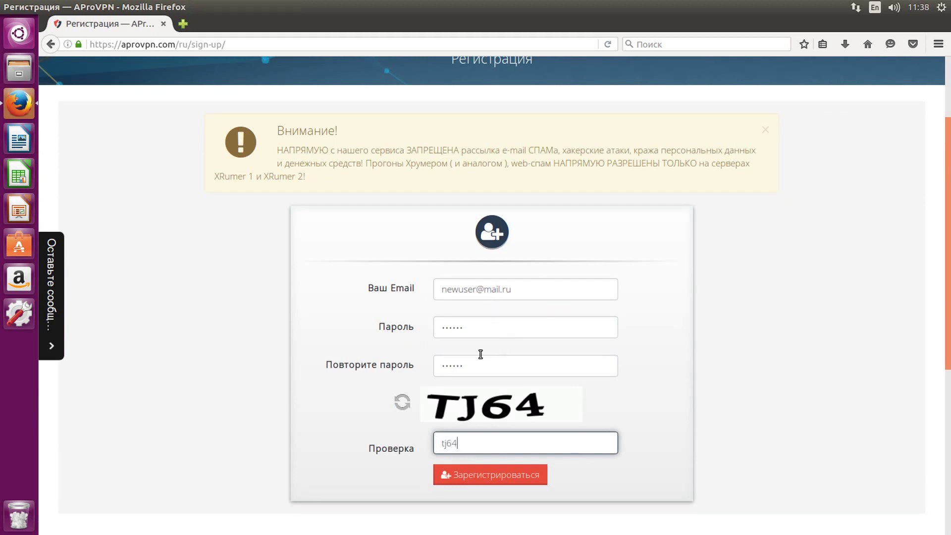
pyautogui.click(518, 476)
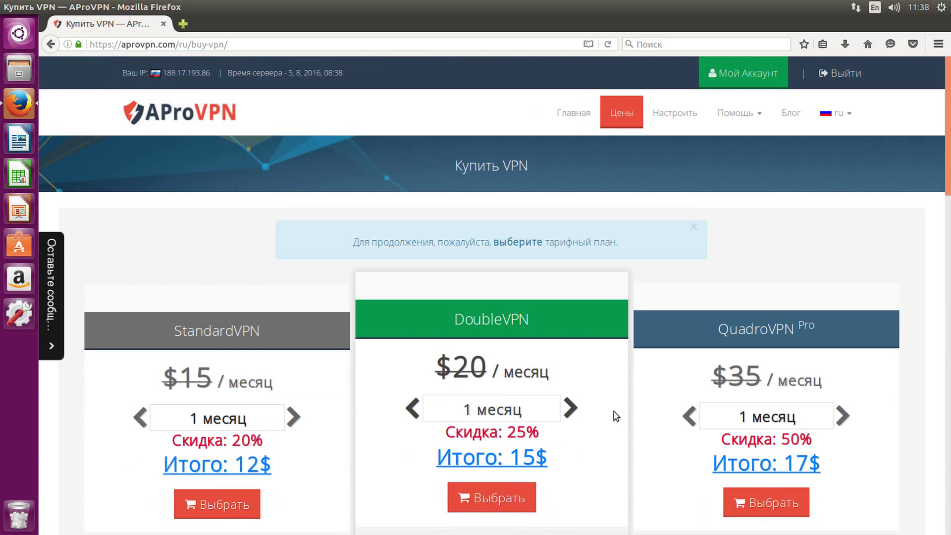
# - Select the 6-month QuadroVPN Pro plan at 91$ and choose Webmoney as the payment method
pyautogui.scroll(-3, 667, 314)
pyautogui.moveTo(712, 212); pyautogui.dragTo(847, 207)
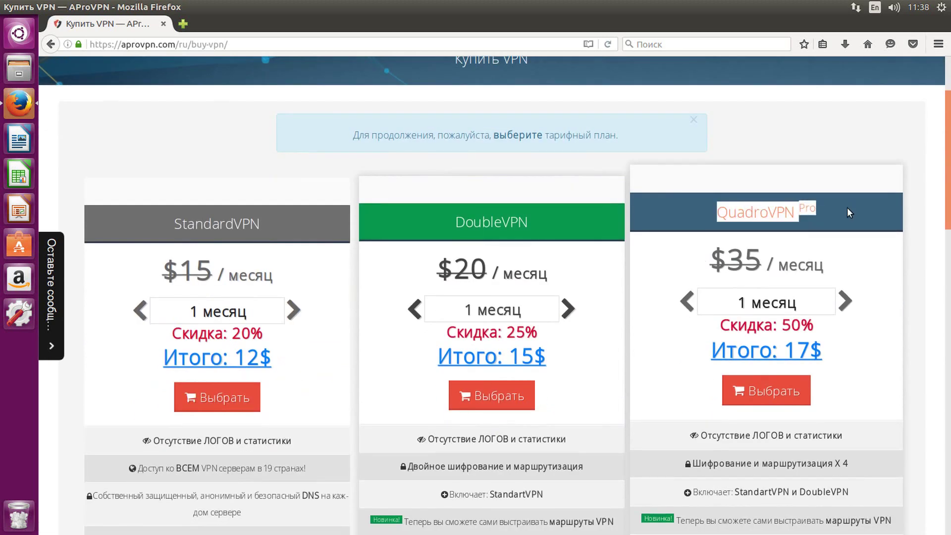
pyautogui.scroll(-2, 846, 207)
pyautogui.click(845, 229)
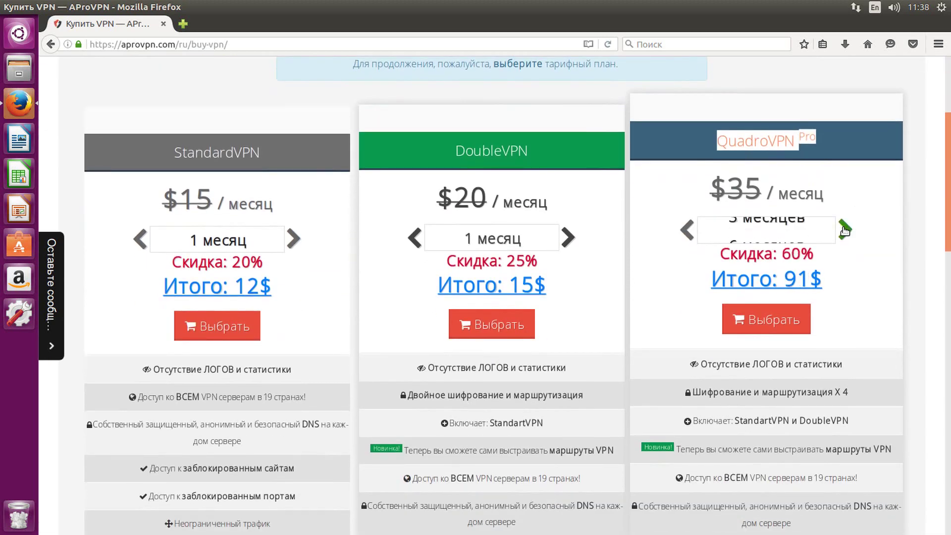
pyautogui.click(789, 310)
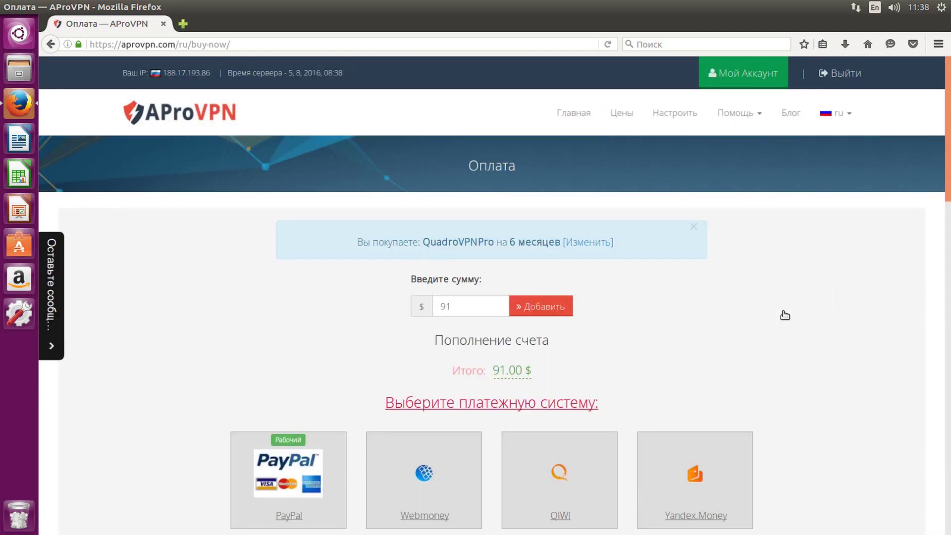
pyautogui.scroll(-3, 644, 302)
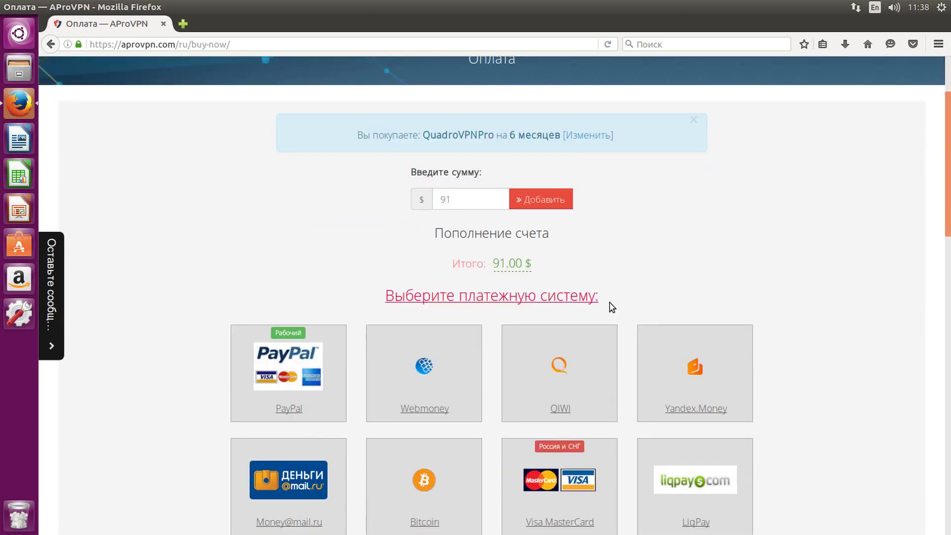
pyautogui.click(453, 365)
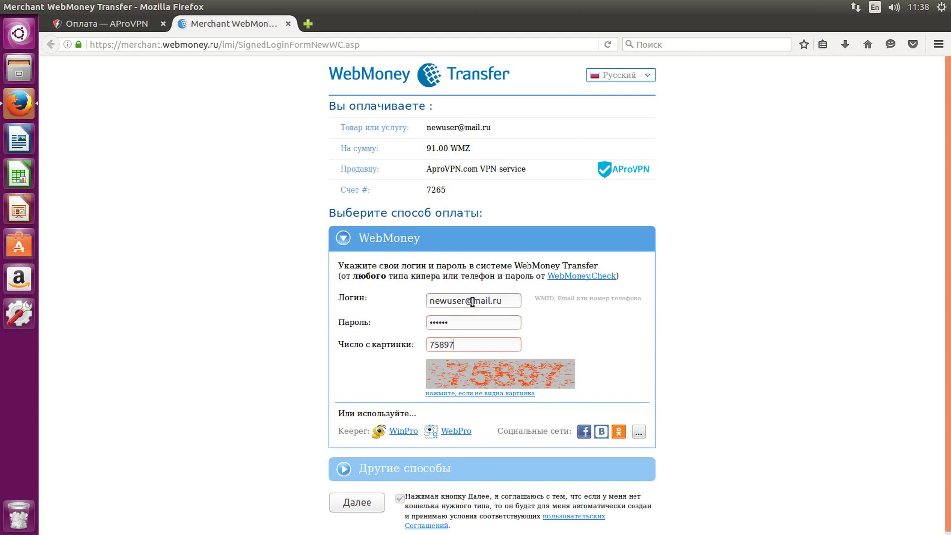
# - Confirm the Webmoney payment and spend the 91.00$ balance on a 6-month extension
pyautogui.click(369, 503)
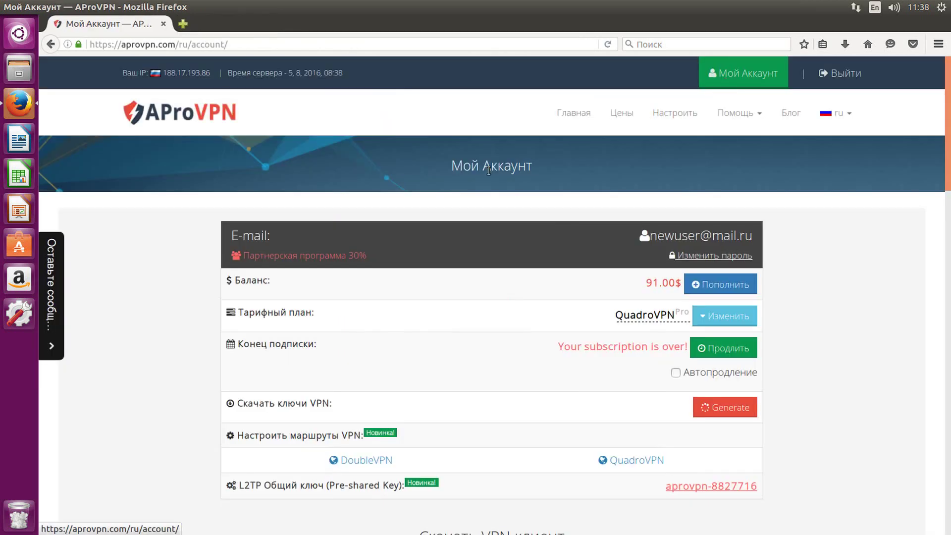
pyautogui.doubleClick(250, 279)
pyautogui.moveTo(644, 285); pyautogui.dragTo(682, 283)
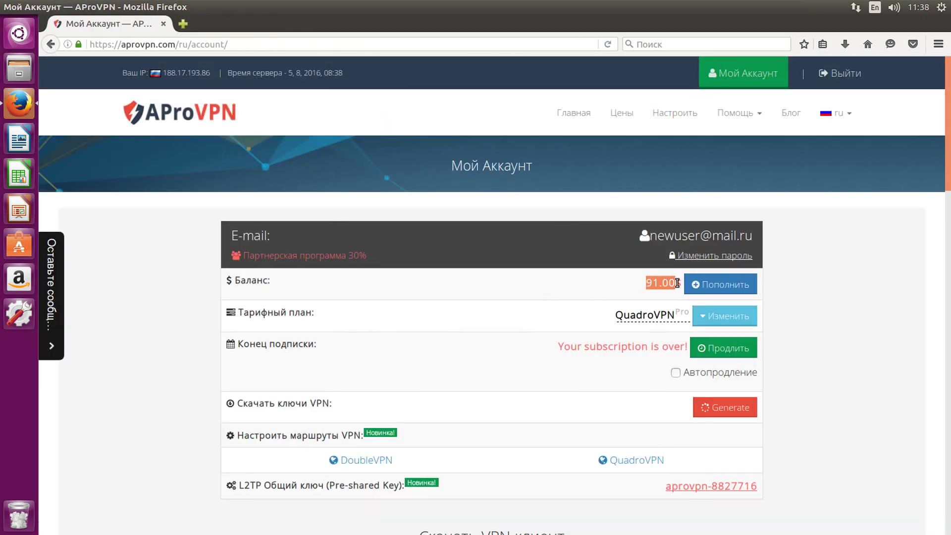
pyautogui.click(849, 288)
pyautogui.click(727, 349)
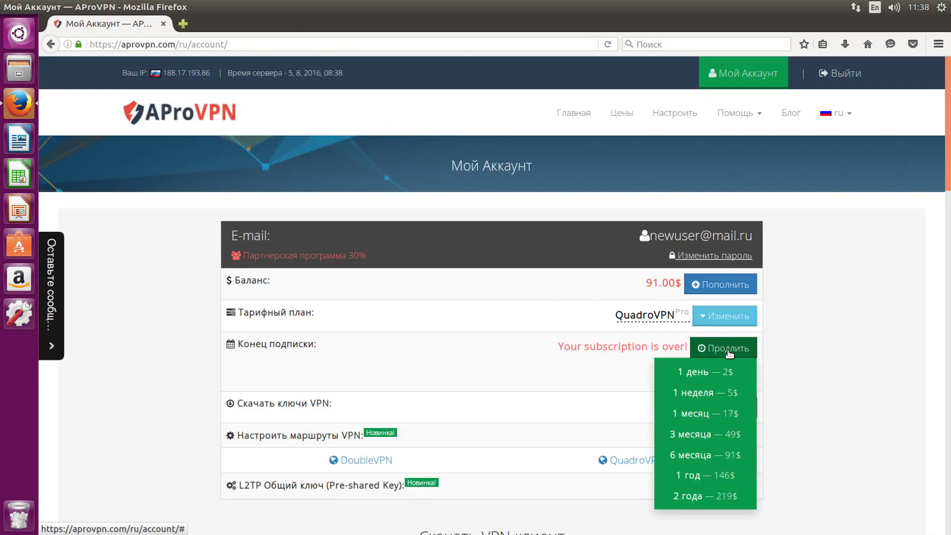
pyautogui.click(724, 456)
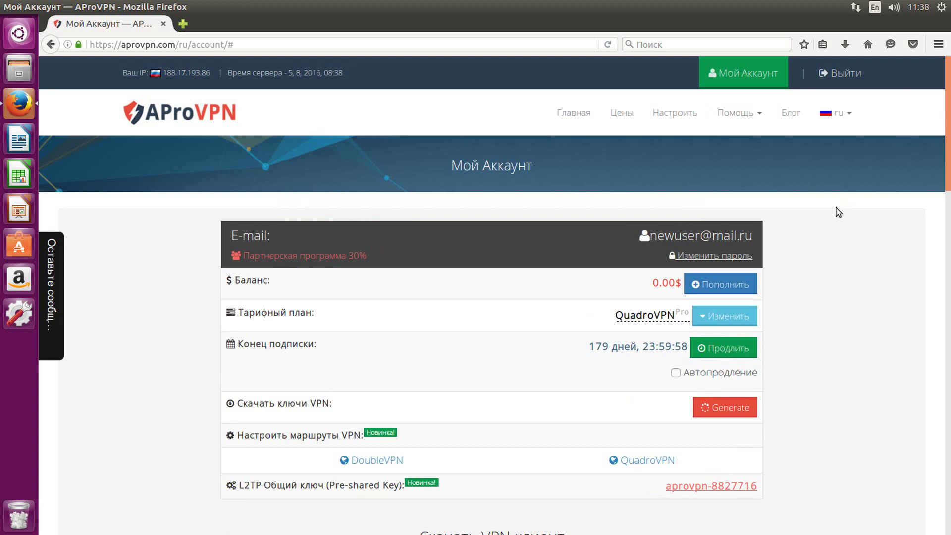
# - Check the remaining subscription time and generate the VPN keys under Скачать ключи VPN
pyautogui.rightClick(838, 212)
pyautogui.click(835, 212)
pyautogui.scroll(-1, 822, 194)
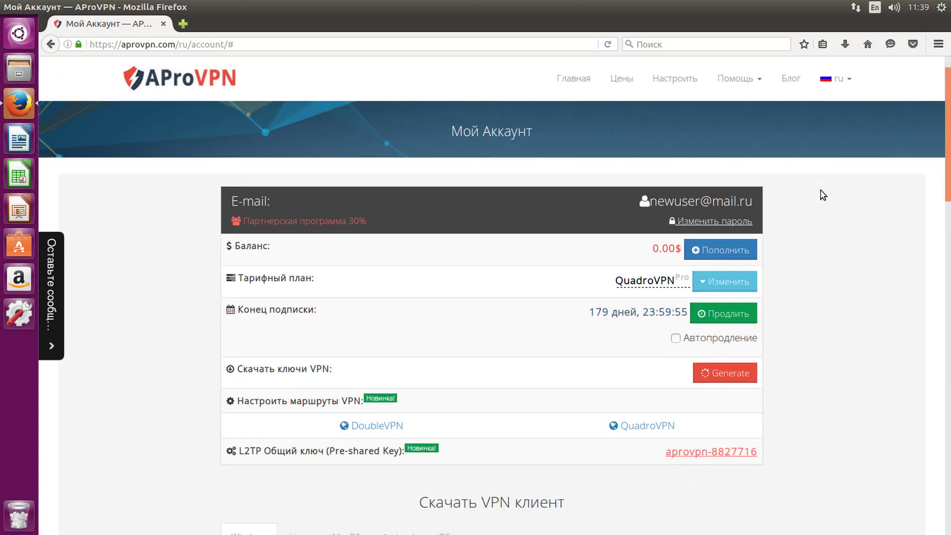
pyautogui.scroll(-1, 823, 195)
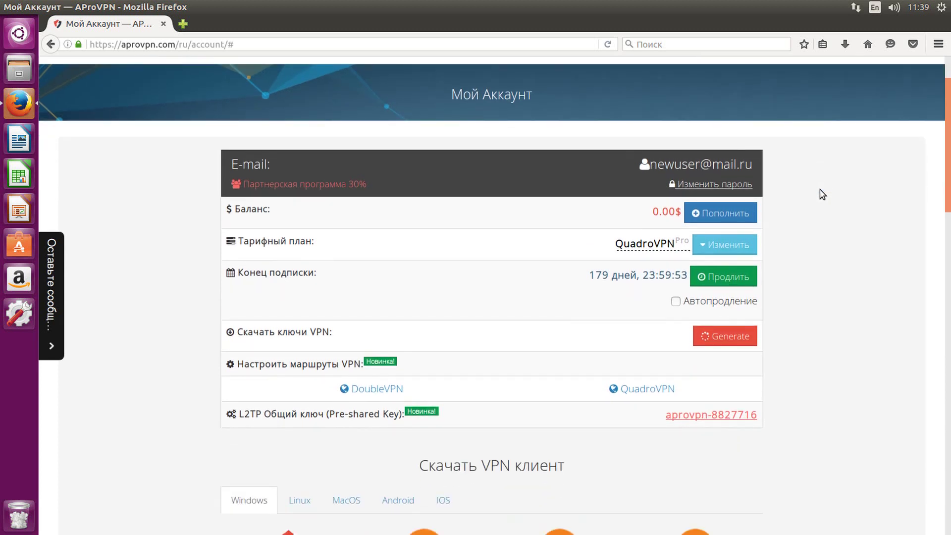
pyautogui.scroll(2, 822, 194)
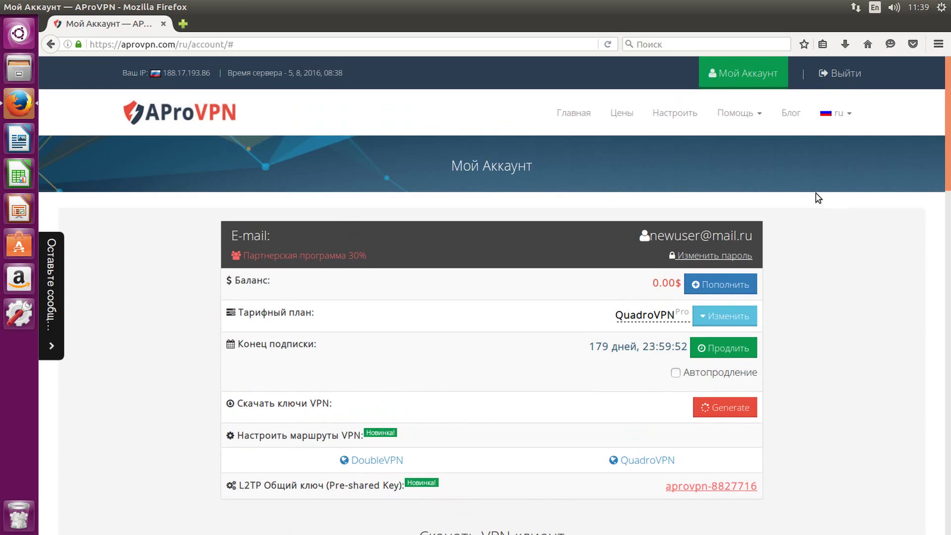
pyautogui.tripleClick(600, 349)
pyautogui.moveTo(239, 404); pyautogui.dragTo(417, 405)
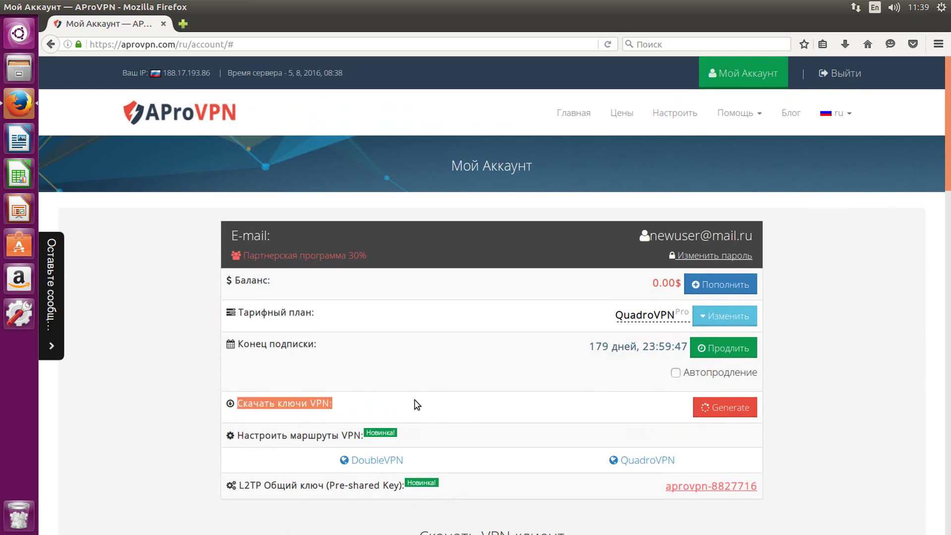
pyautogui.click(703, 407)
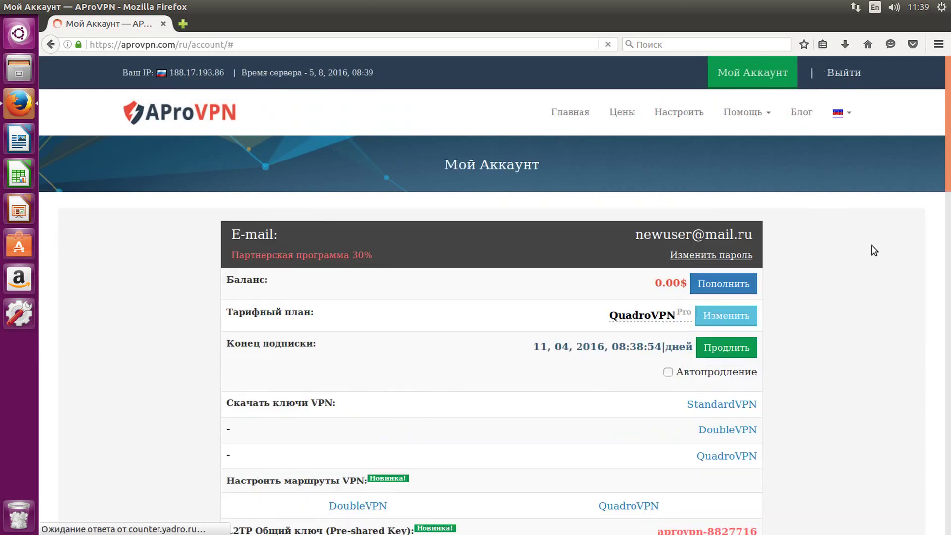
# - Download and save the StandardVPN key archive, open it, and minimize Firefox
pyautogui.scroll(-3, 867, 250)
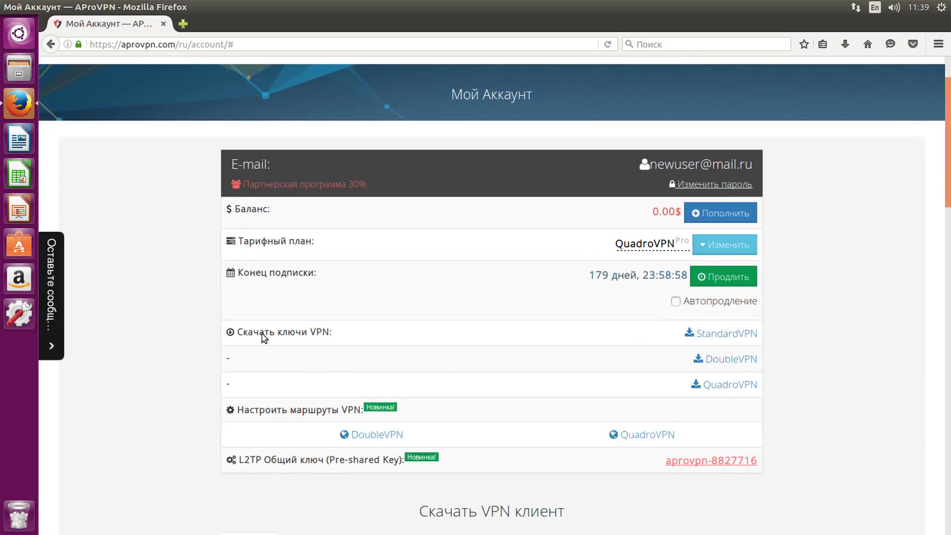
pyautogui.moveTo(237, 332); pyautogui.dragTo(386, 337)
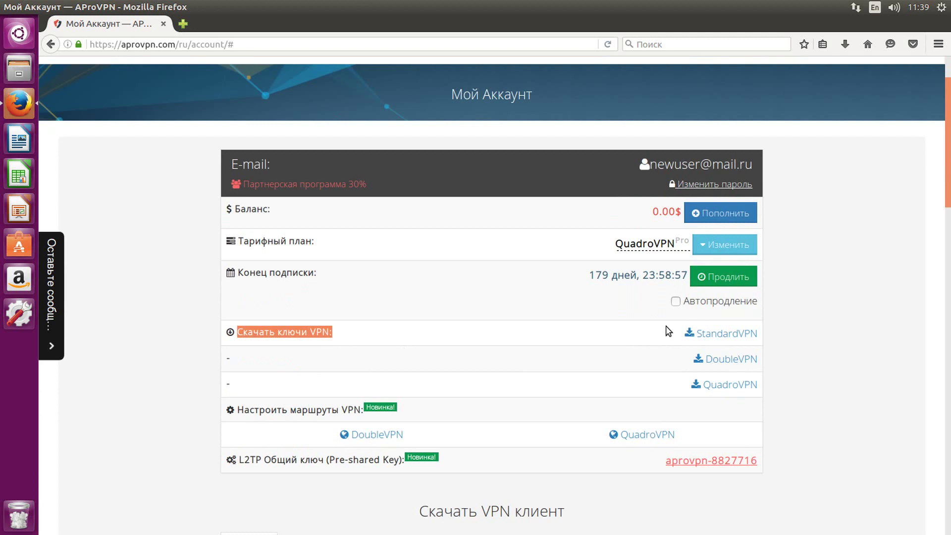
pyautogui.click(707, 333)
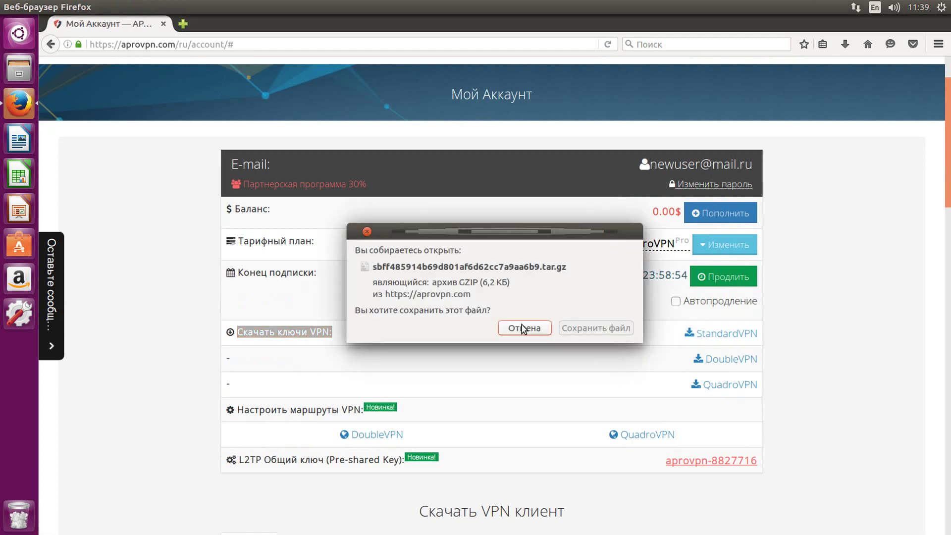
pyautogui.click(596, 331)
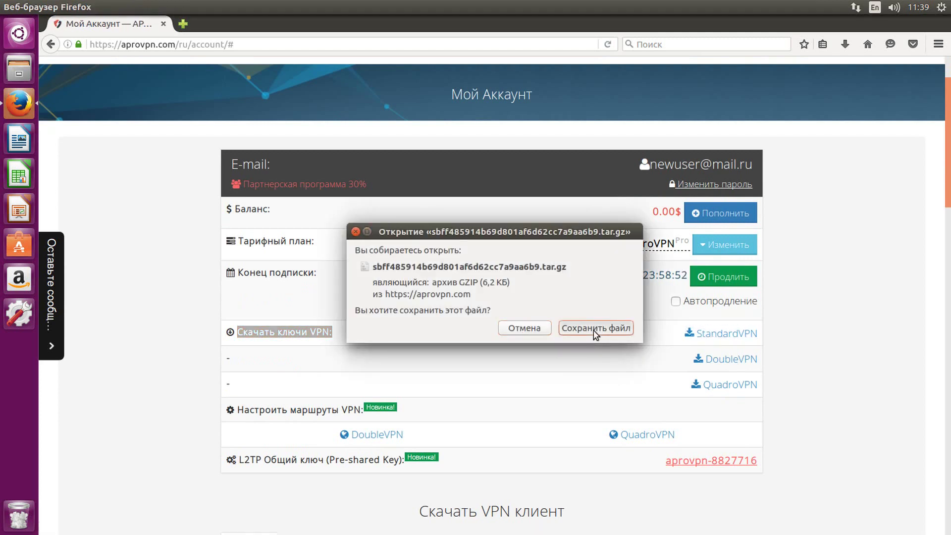
pyautogui.click(845, 44)
pyautogui.click(735, 79)
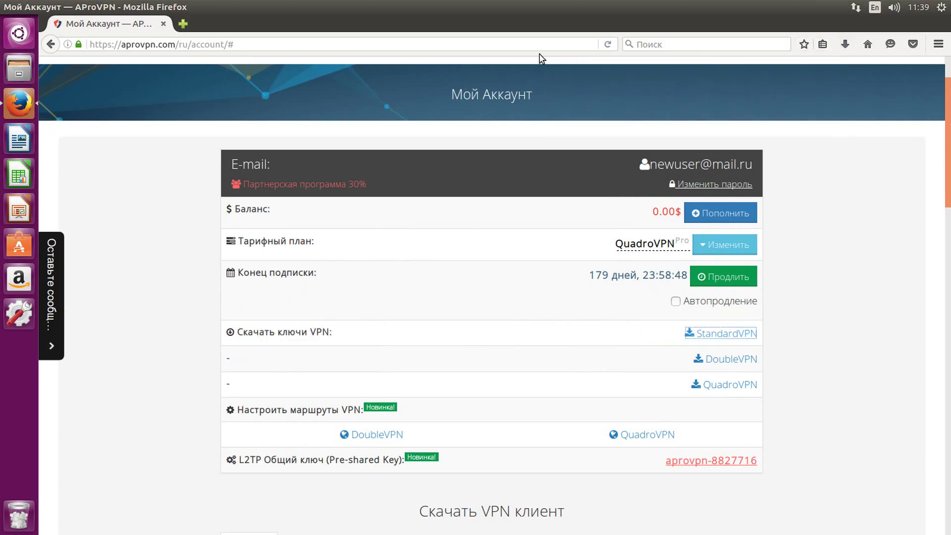
pyautogui.moveTo(352, 4)
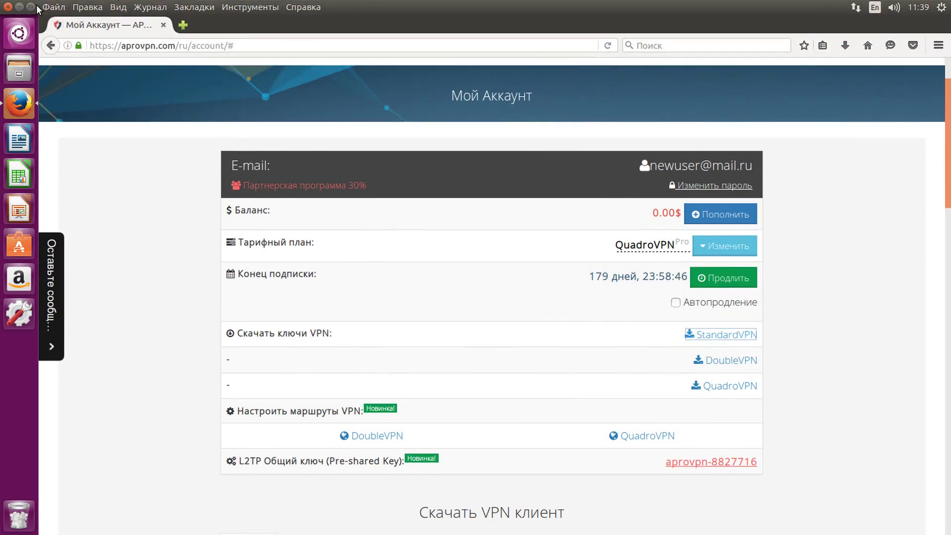
pyautogui.click(19, 7)
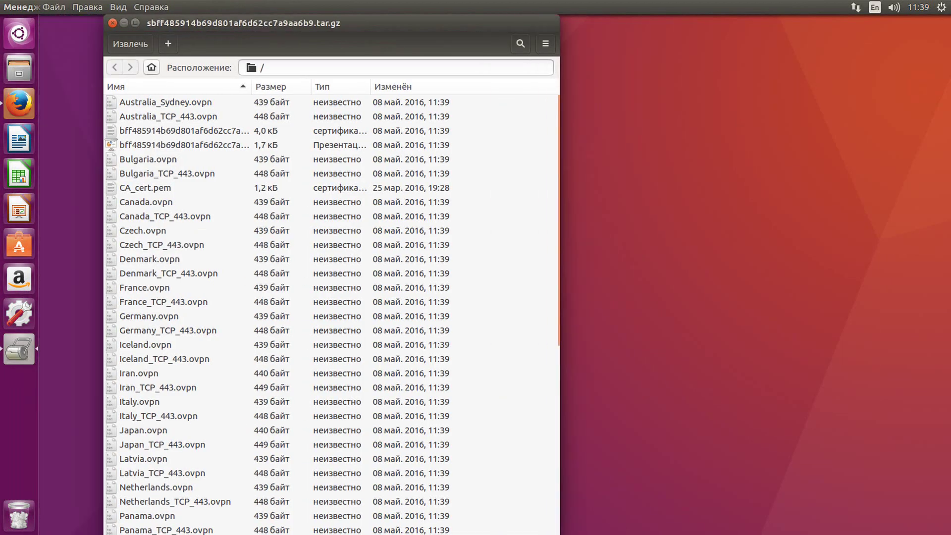
# - Create a desktop folder 'aprovpn' containing a subfolder 'standard'
pyautogui.moveTo(179, 22); pyautogui.dragTo(931, 111)
pyautogui.rightClick(115, 137)
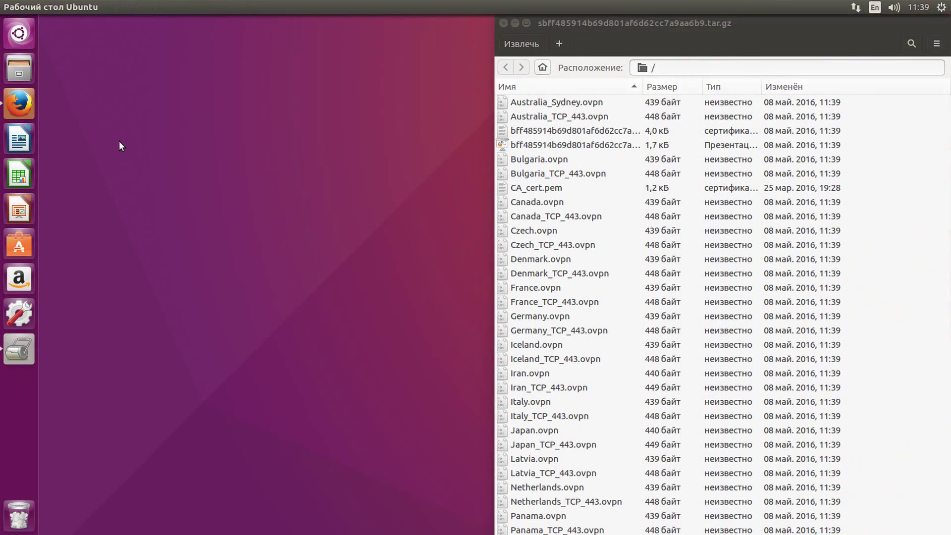
pyautogui.click(121, 142)
pyautogui.write('aprovpn')
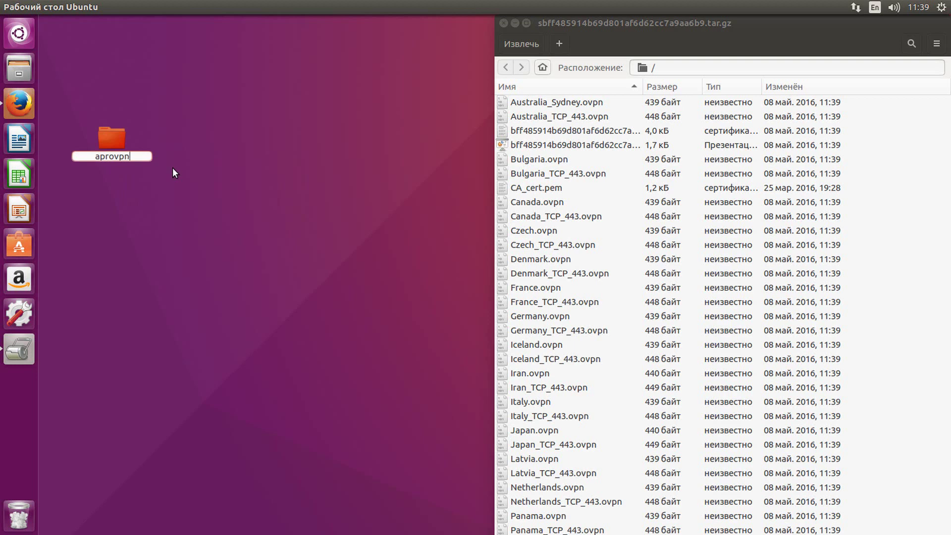
pyautogui.press('Return')
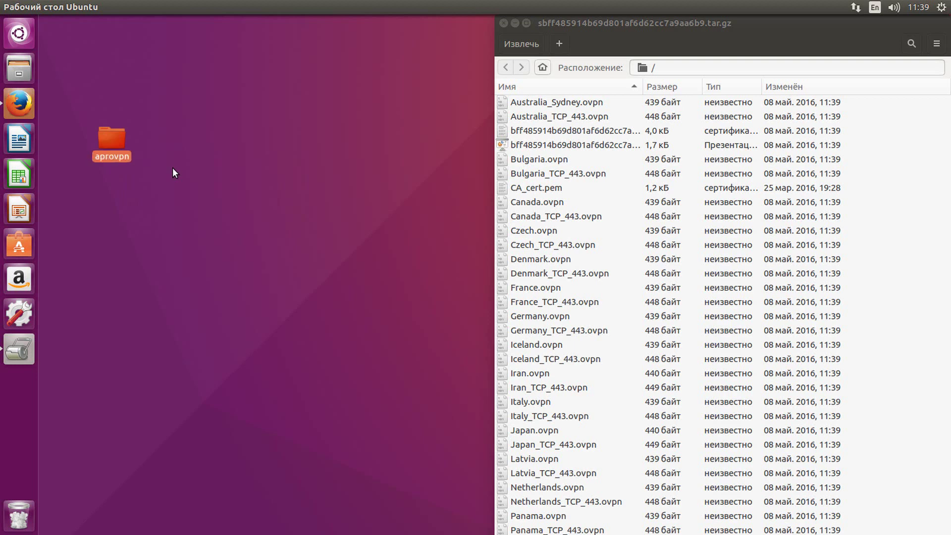
pyautogui.press('Return')
pyautogui.rightClick(190, 93)
pyautogui.click(210, 101)
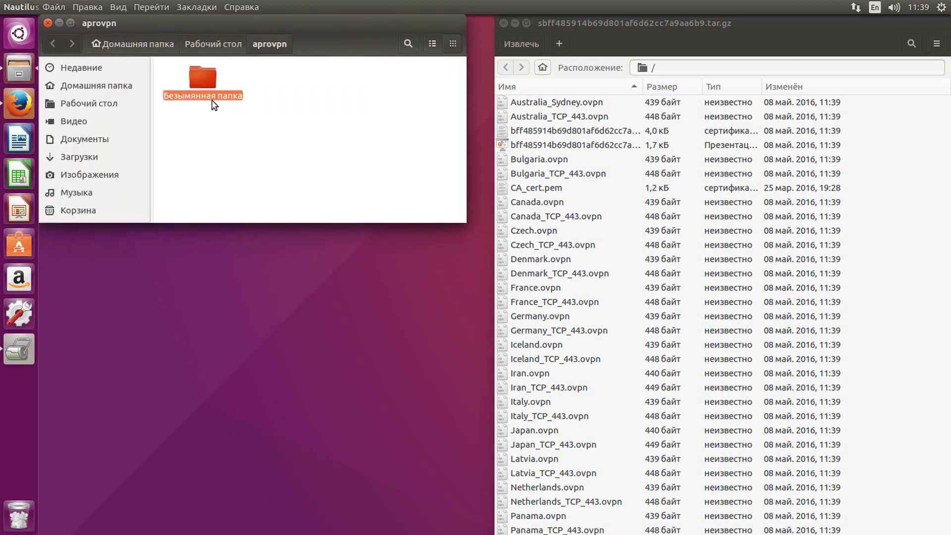
pyautogui.write('standard')
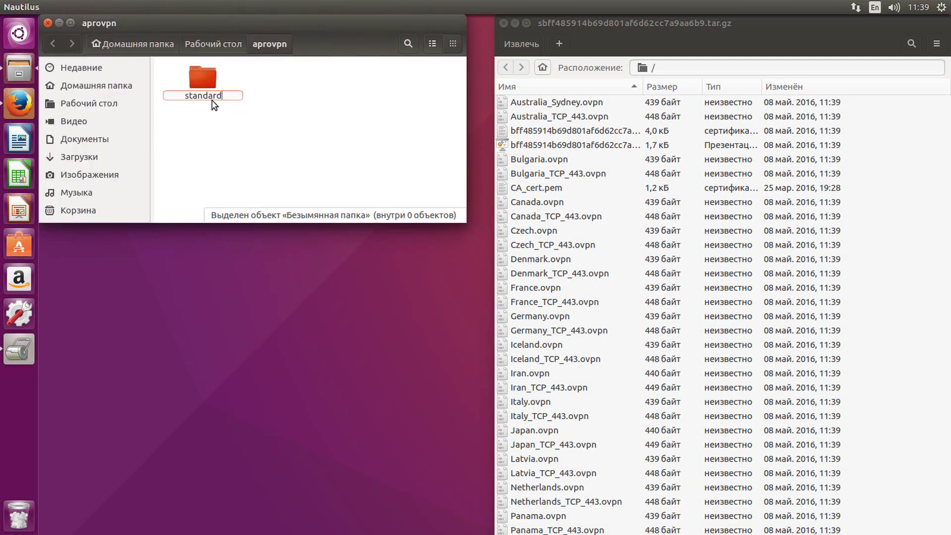
pyautogui.press('Return')
pyautogui.press('Return')
# - Extract all archive files into aprovpn/standard, close the windows, and launch Terminal
pyautogui.click(541, 102)
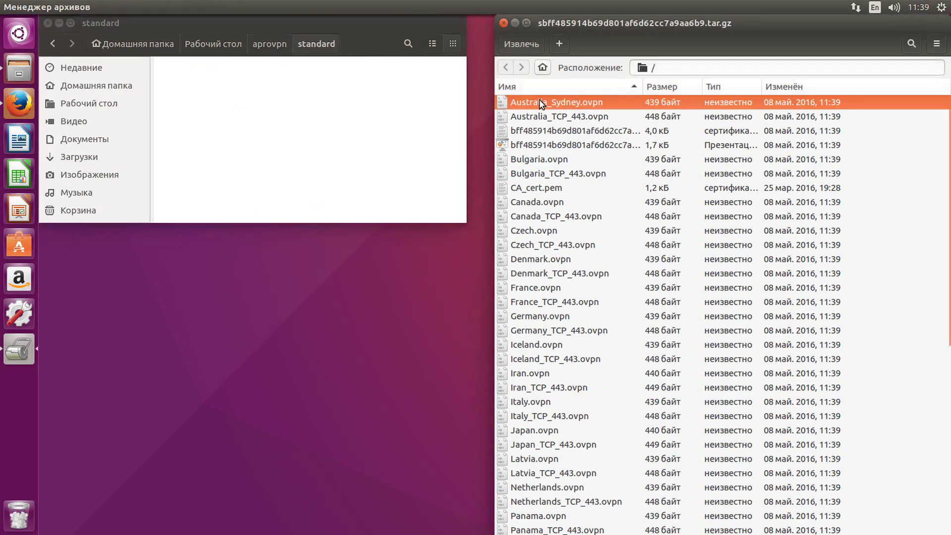
pyautogui.scroll(-8, 580, 267)
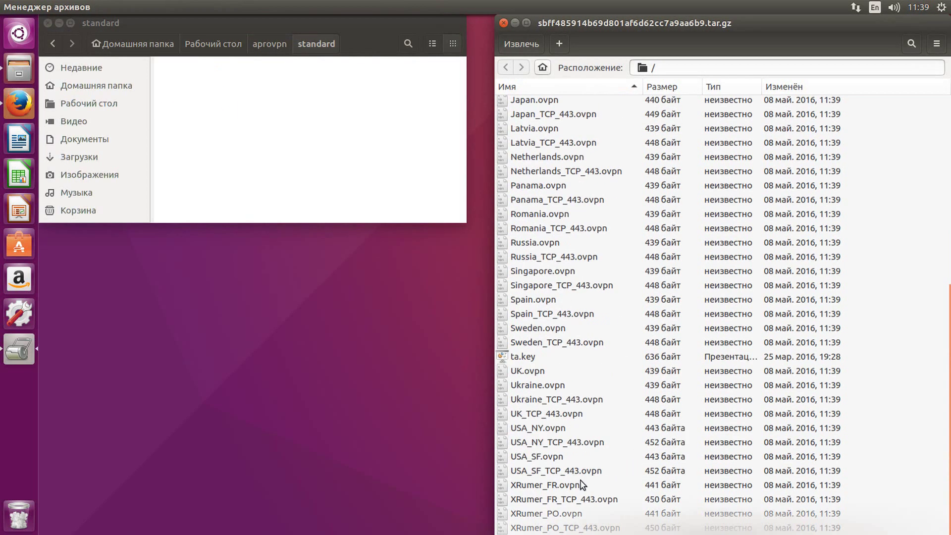
pyautogui.keyDown('shift'); pyautogui.click(550, 526); pyautogui.keyUp('shift')
pyautogui.moveTo(594, 275); pyautogui.dragTo(323, 157)
pyautogui.click(503, 23)
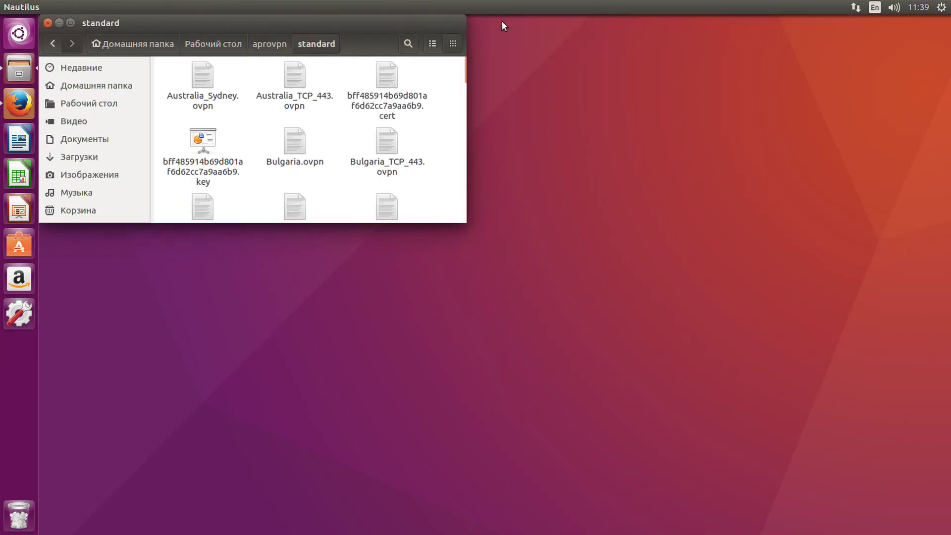
pyautogui.click(58, 23)
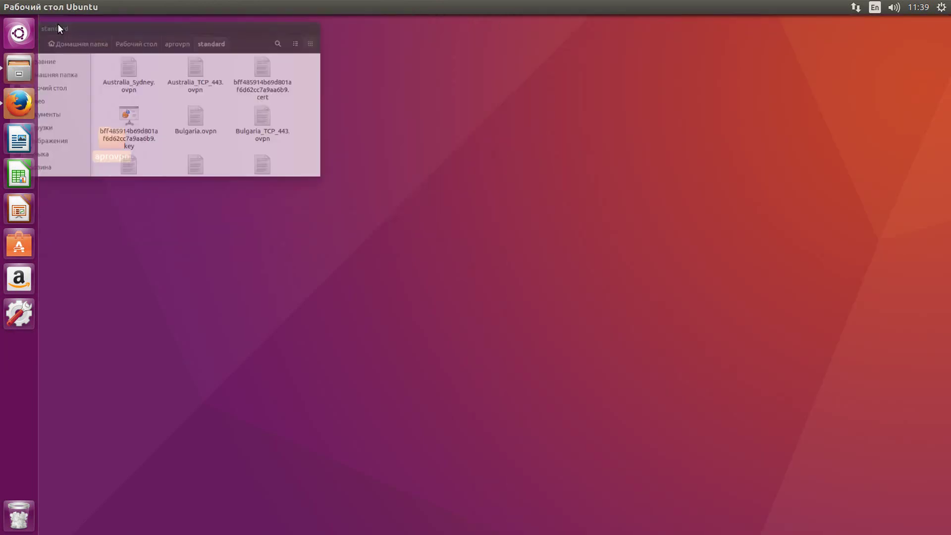
pyautogui.click(17, 30)
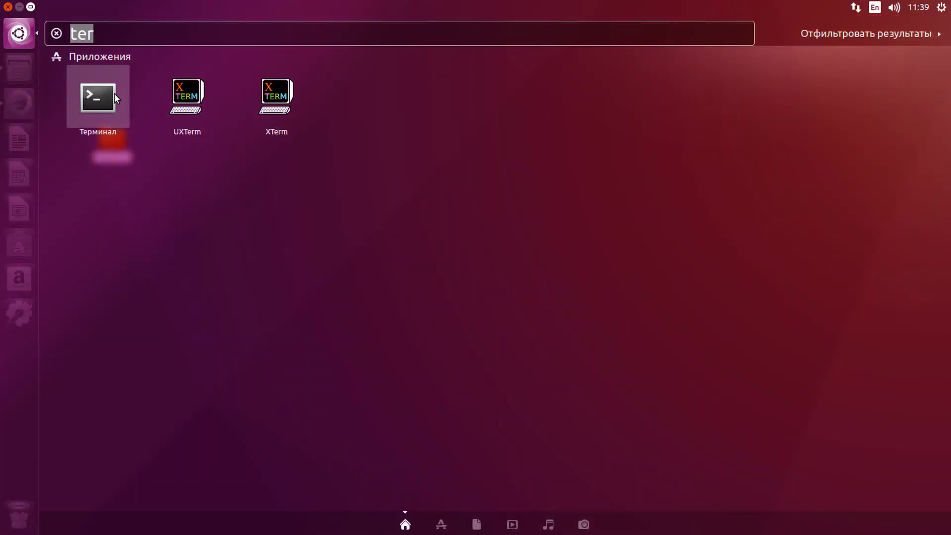
pyautogui.click(107, 98)
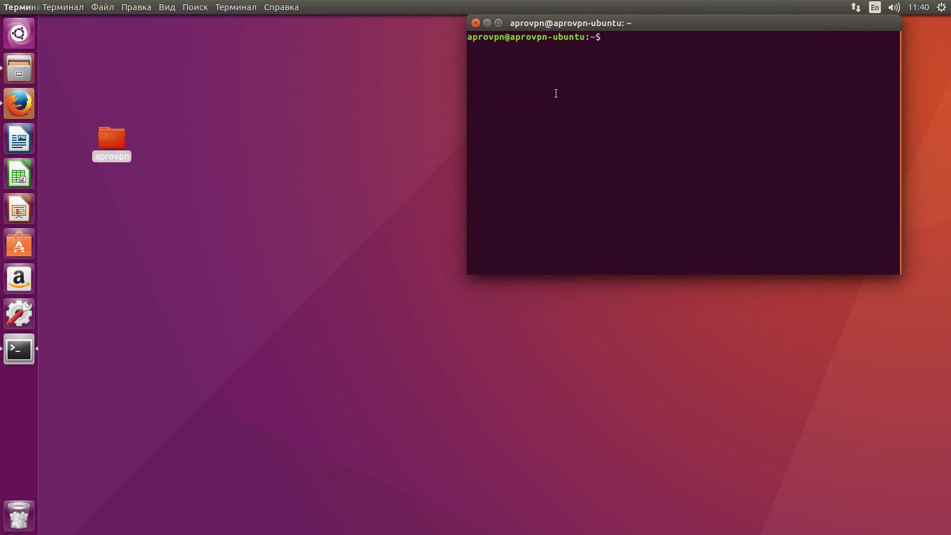
# - Become root with sudo su and list the home folder contents
pyautogui.write('sudo su')
pyautogui.press('Return')
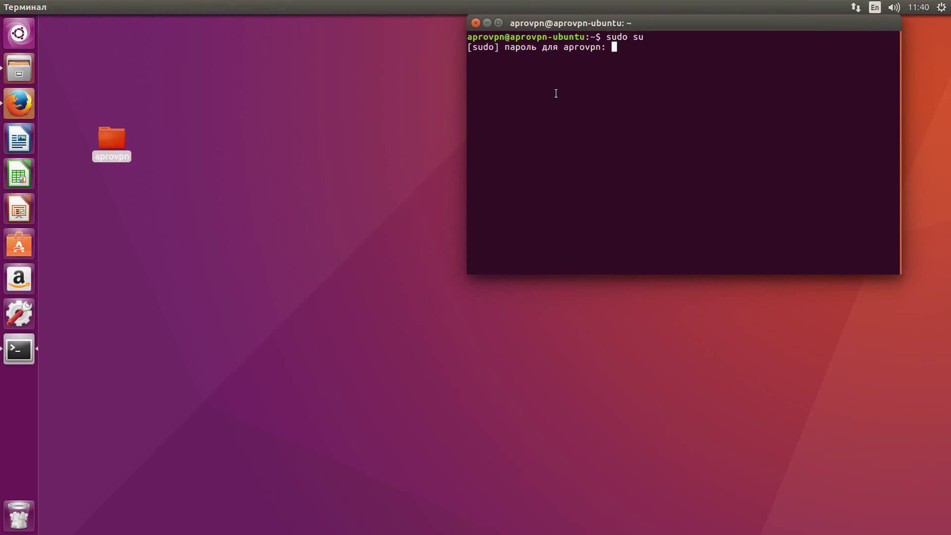
pyautogui.press('Return')
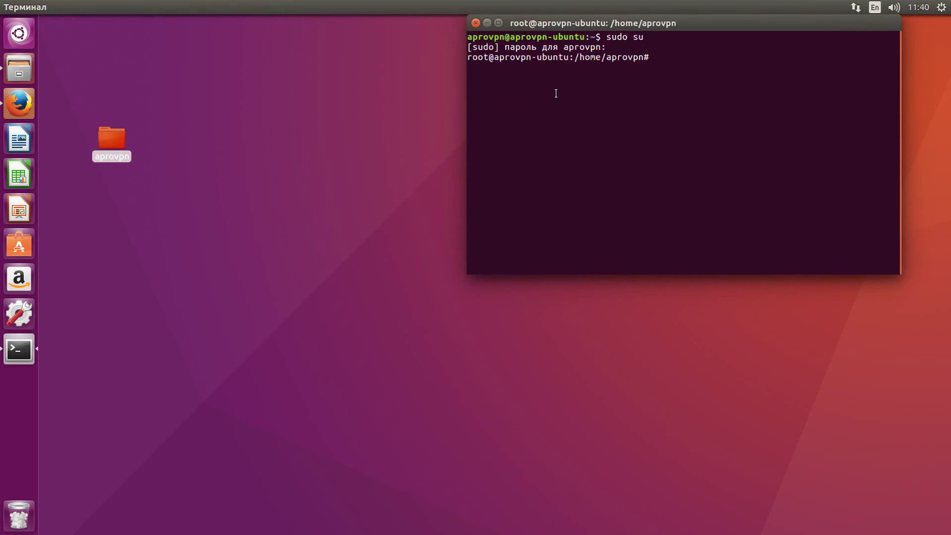
pyautogui.press('Return')
pyautogui.press('Return')
pyautogui.write('ls')
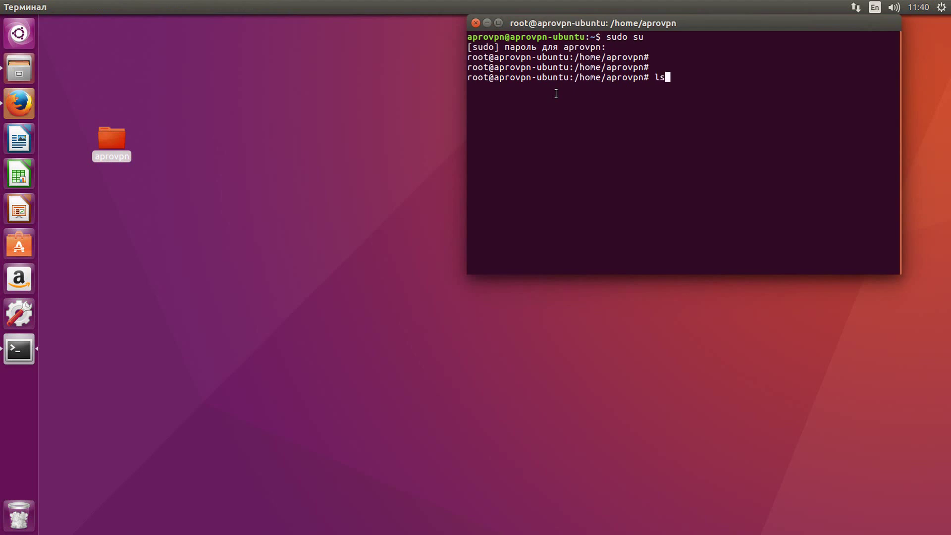
pyautogui.press('Return')
# - Change into the "Рабочий стол" folder and list its contents
pyautogui.write('cd ""')
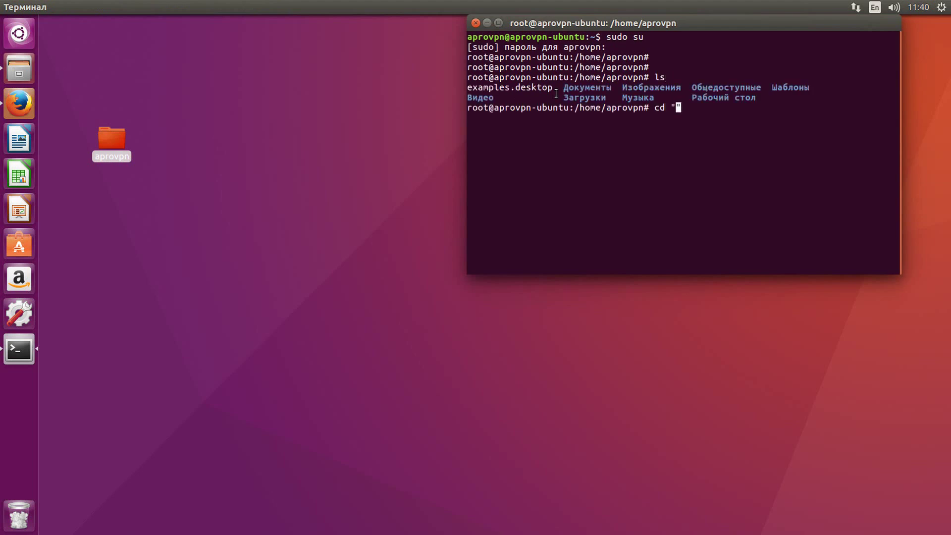
pyautogui.moveTo(692, 98); pyautogui.dragTo(756, 97)
pyautogui.rightClick(755, 99)
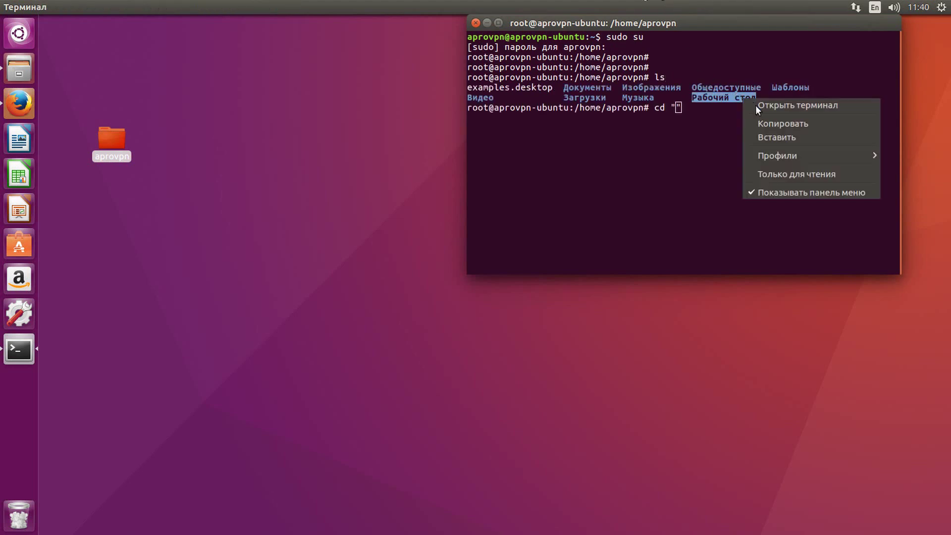
pyautogui.click(768, 126)
pyautogui.rightClick(728, 115)
pyautogui.click(745, 145)
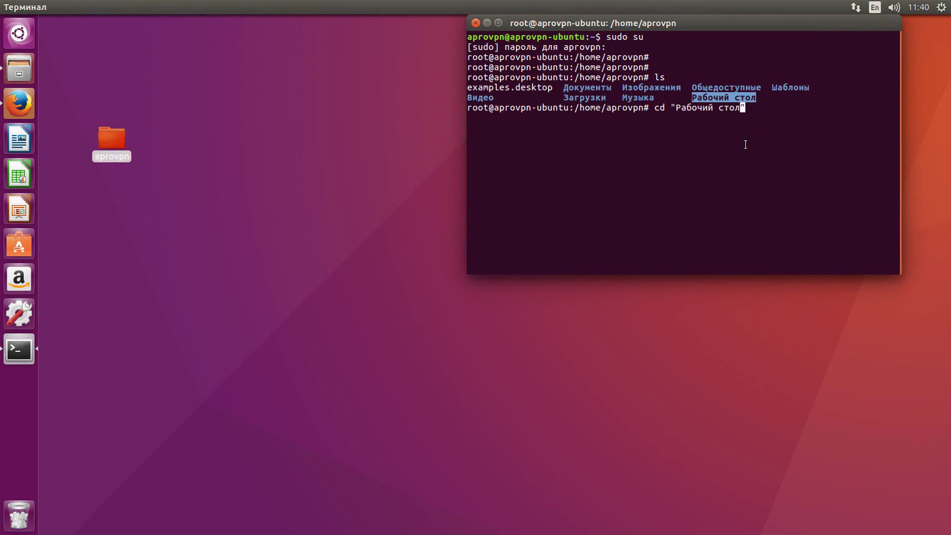
pyautogui.press('Return')
pyautogui.write('ls')
pyautogui.press('Return')
# - Change into aprovpn/standard and list the extracted .ovpn files
pyautogui.write('cd ')
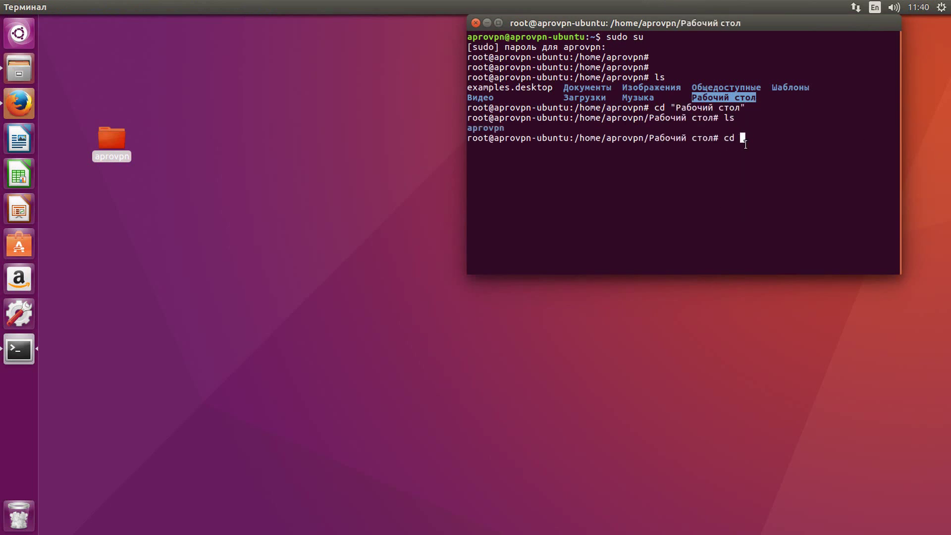
pyautogui.write('aprovpn')
pyautogui.press('Return')
pyautogui.write('cd s')
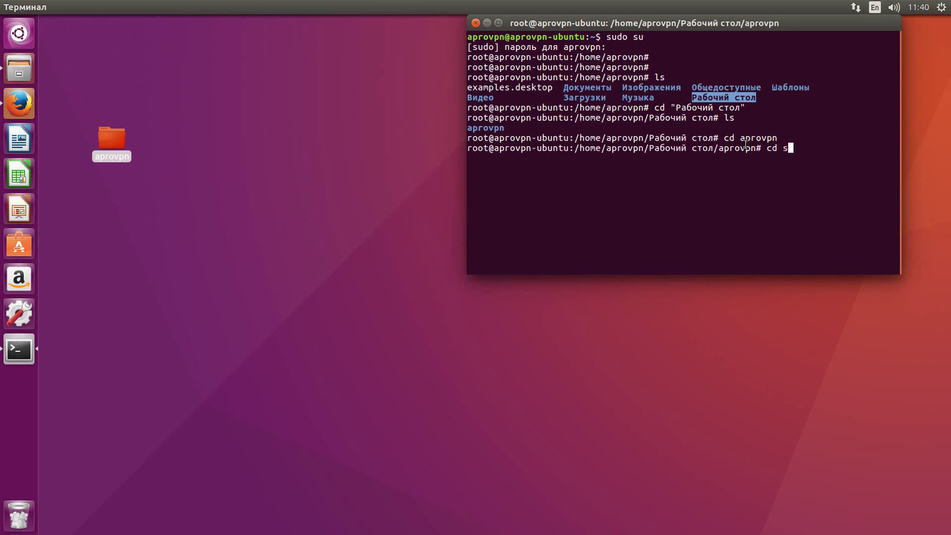
pyautogui.write('tandard')
pyautogui.press('Return')
pyautogui.write('ls')
pyautogui.press('Return')
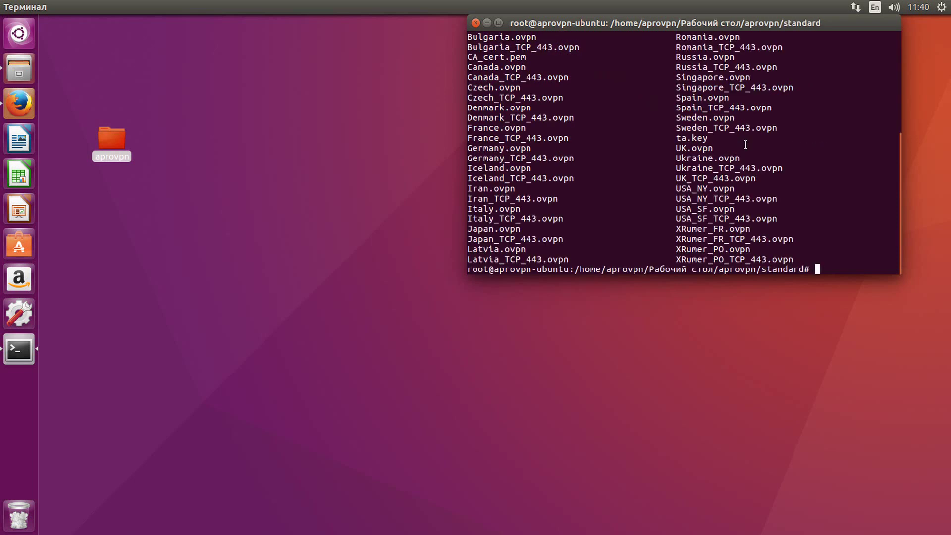
pyautogui.press('Return')
pyautogui.press('Return')
pyautogui.press('Return')
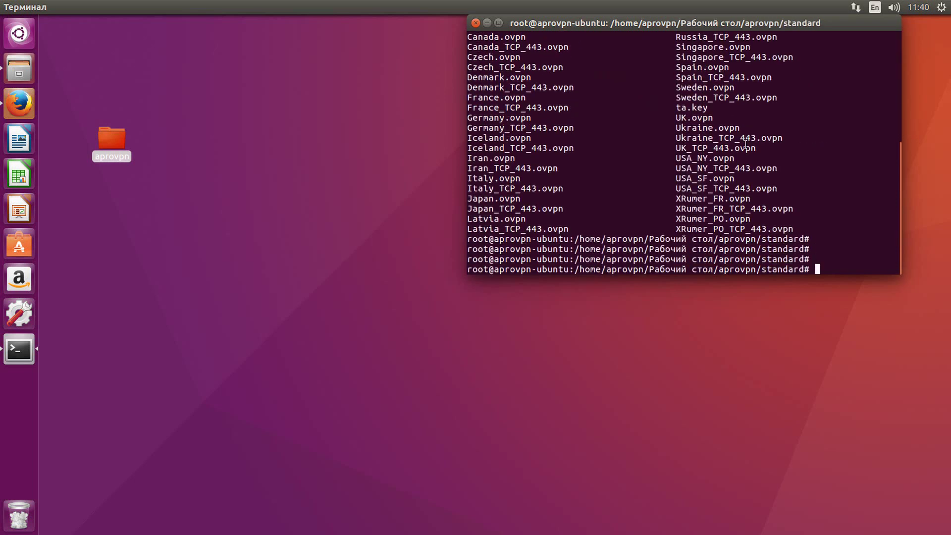
# - Install OpenVPN with 'apt-get install openvpn', then list the .ovpn files again
pyautogui.write('apt-get install openvpn')
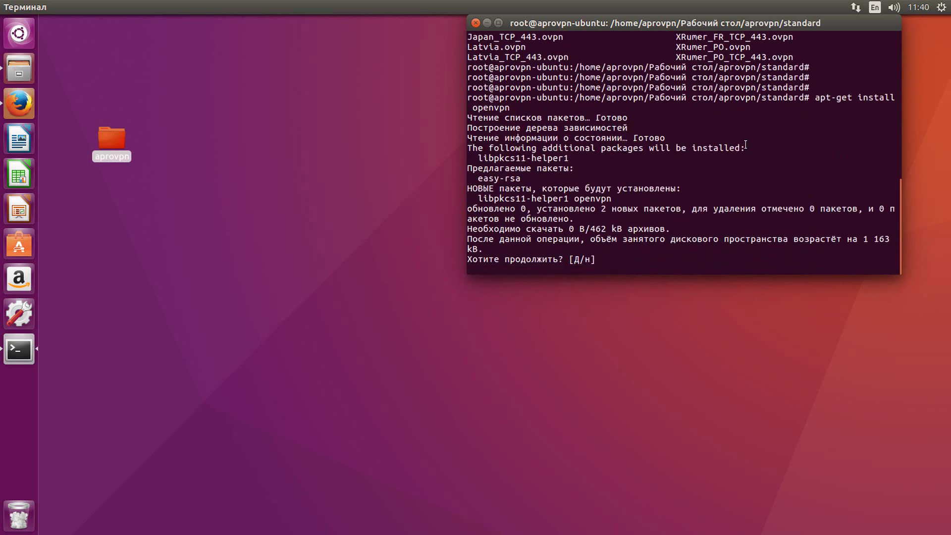
pyautogui.press('Return')
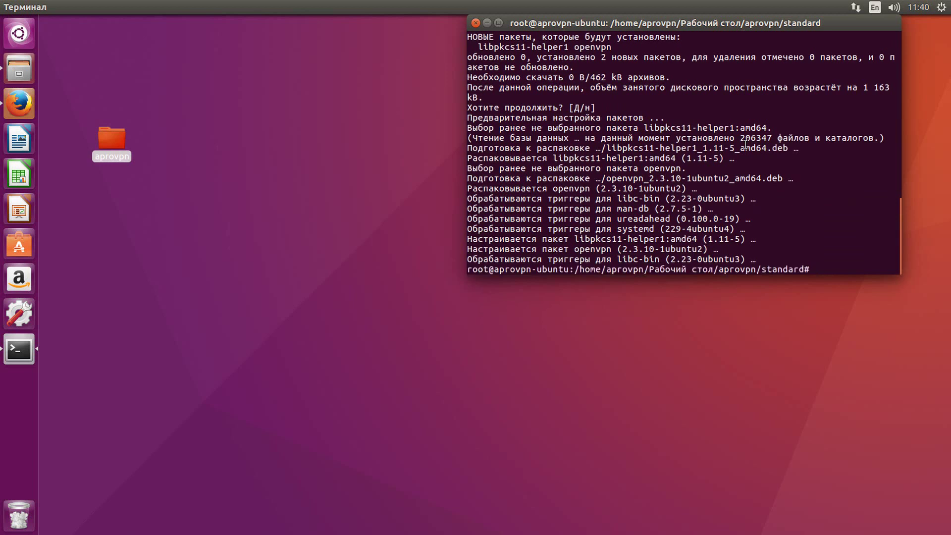
pyautogui.press('Return')
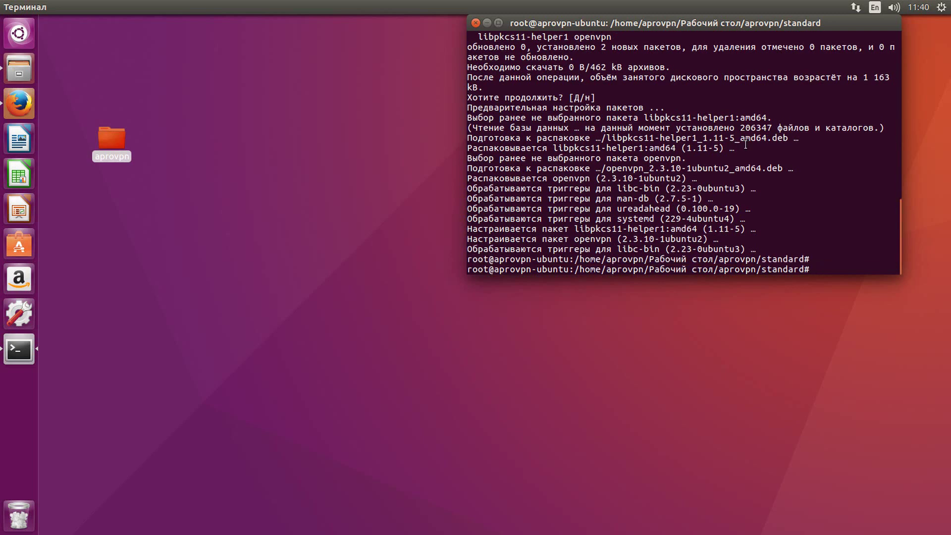
pyautogui.write('ls')
pyautogui.press('Return')
# - Compose the command 'openvpn Spain.ovpn' by copying the file name from the listing
pyautogui.write('op')
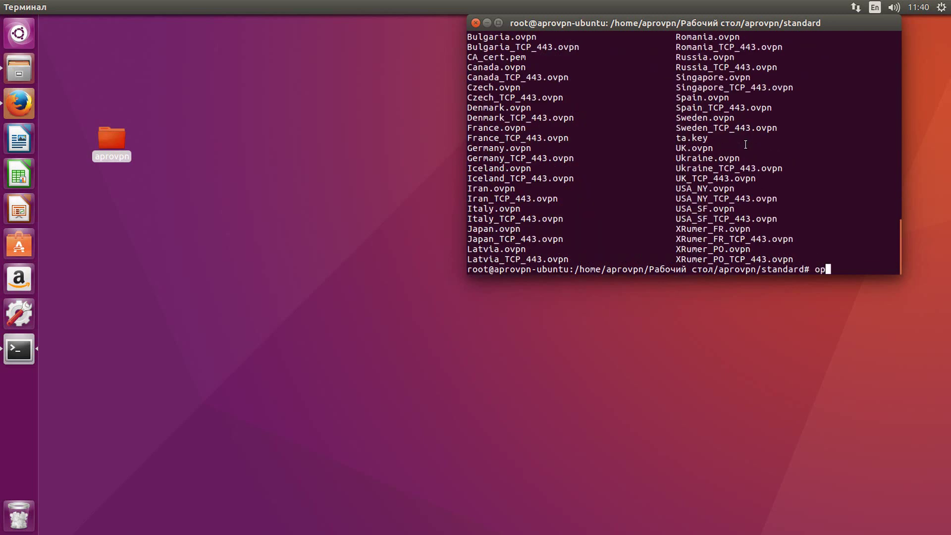
pyautogui.write('envpn')
pyautogui.doubleClick(709, 98)
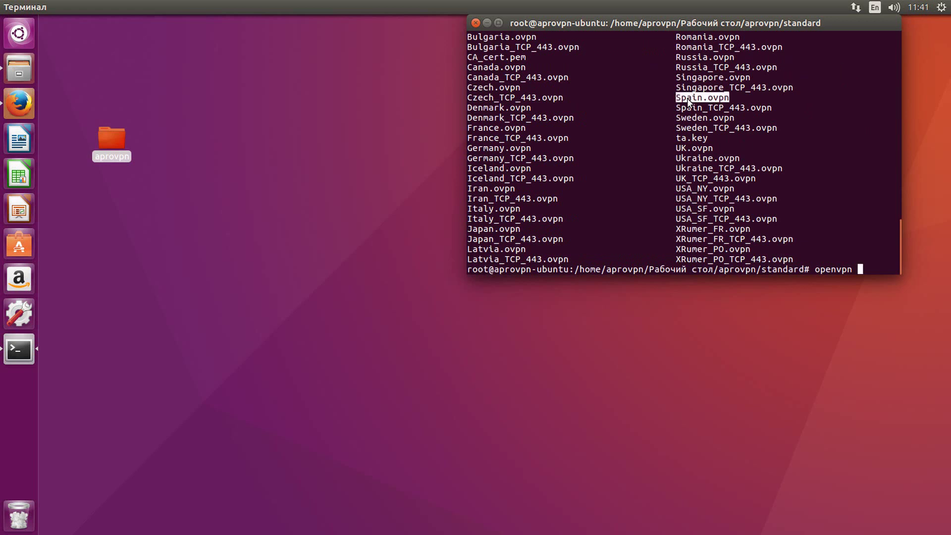
pyautogui.rightClick(701, 98)
pyautogui.rightClick(688, 98)
pyautogui.click(714, 119)
pyautogui.rightClick(717, 118)
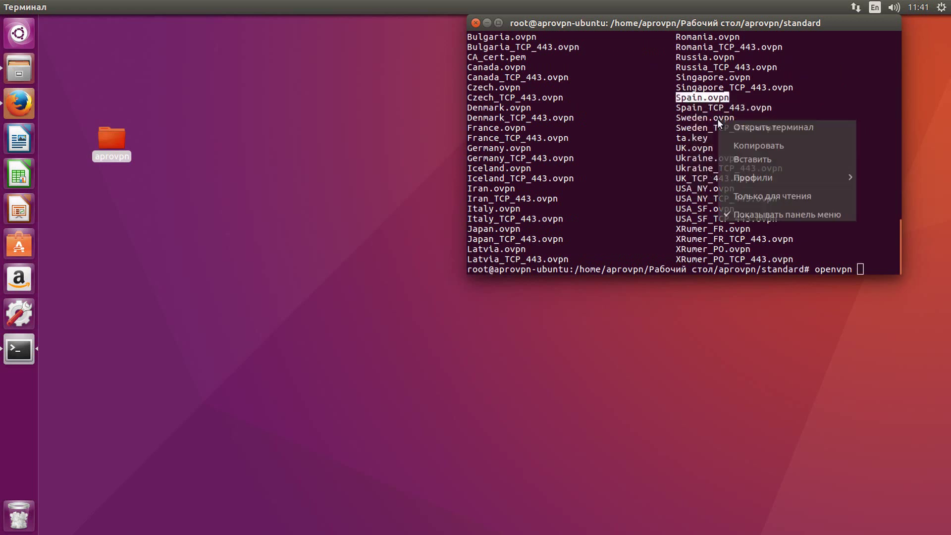
pyautogui.click(747, 154)
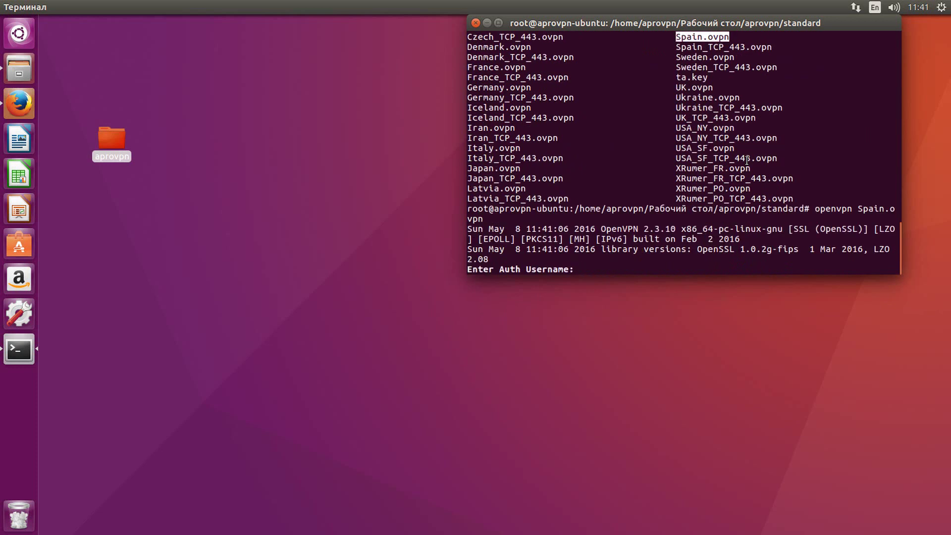
# - Run it, enter the VPN username and password, and confirm Initialization Sequence Completed
pyautogui.write('**************')
pyautogui.press('Return')
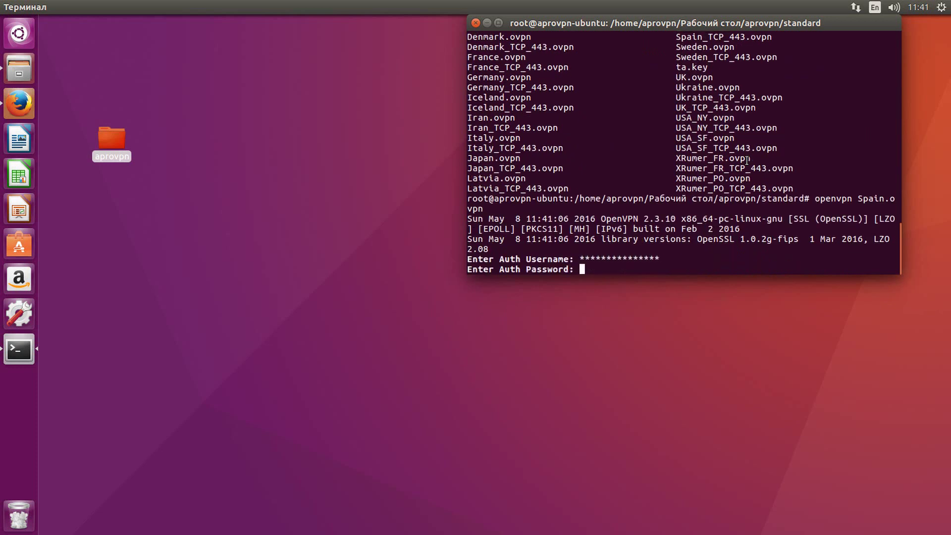
pyautogui.write('******')
pyautogui.press('Return')
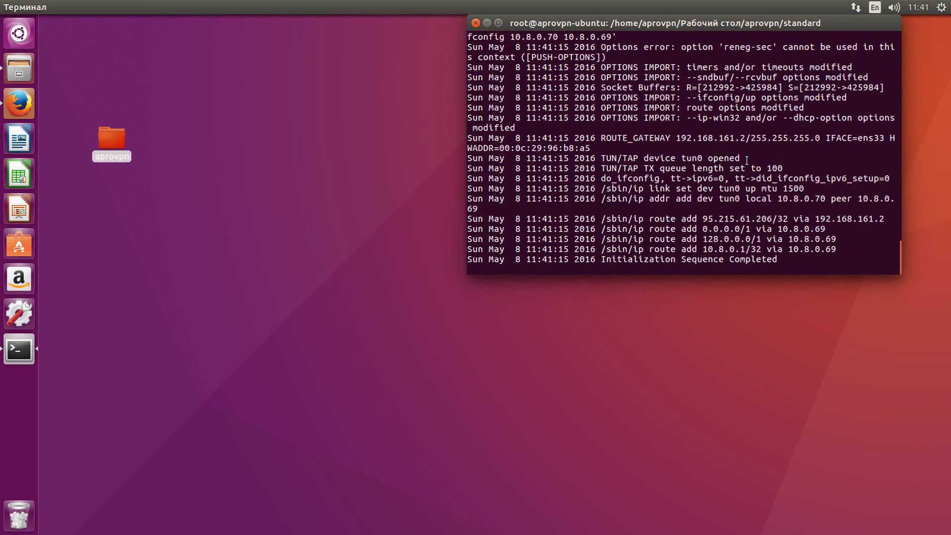
pyautogui.moveTo(601, 259); pyautogui.dragTo(777, 259)
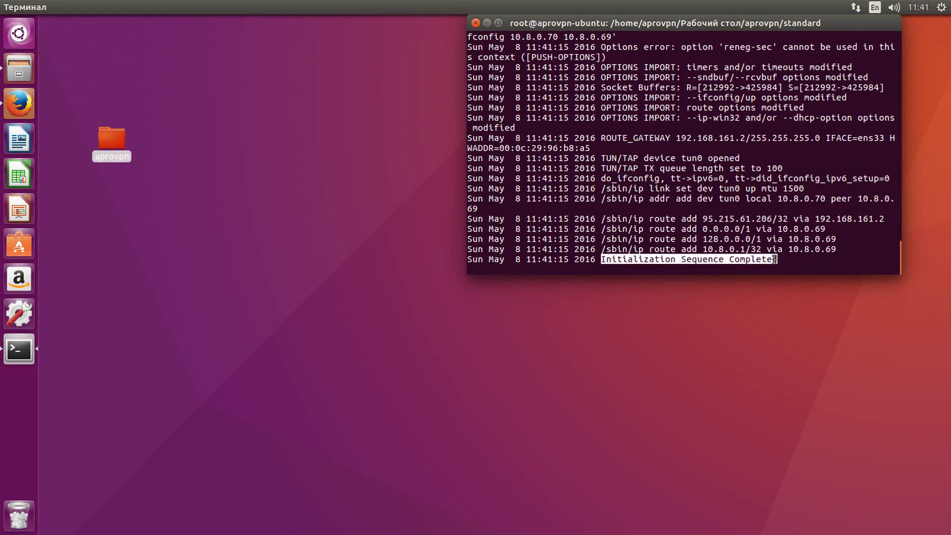
# - Reload the AProVPN account page in Firefox until it shows IP 95.215.61.206, then open a new tab
pyautogui.click(10, 105)
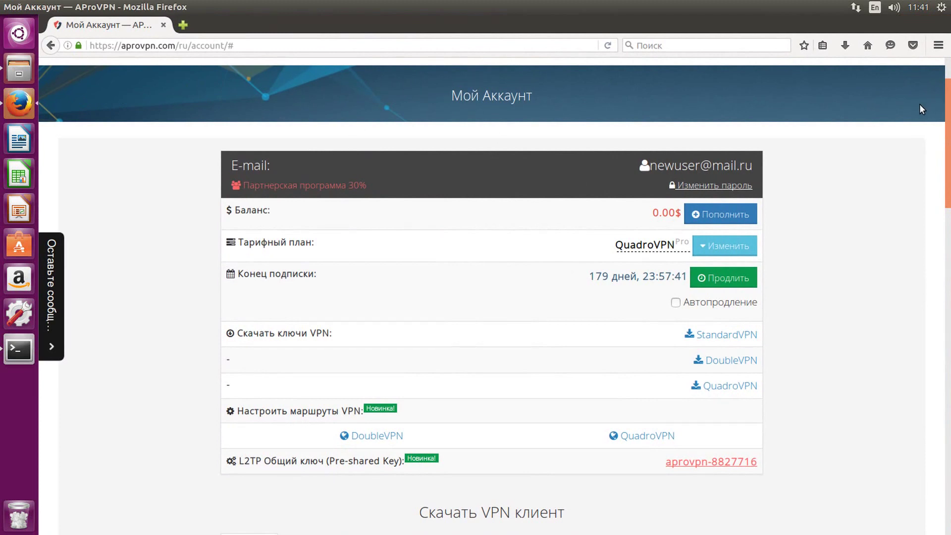
pyautogui.click(606, 45)
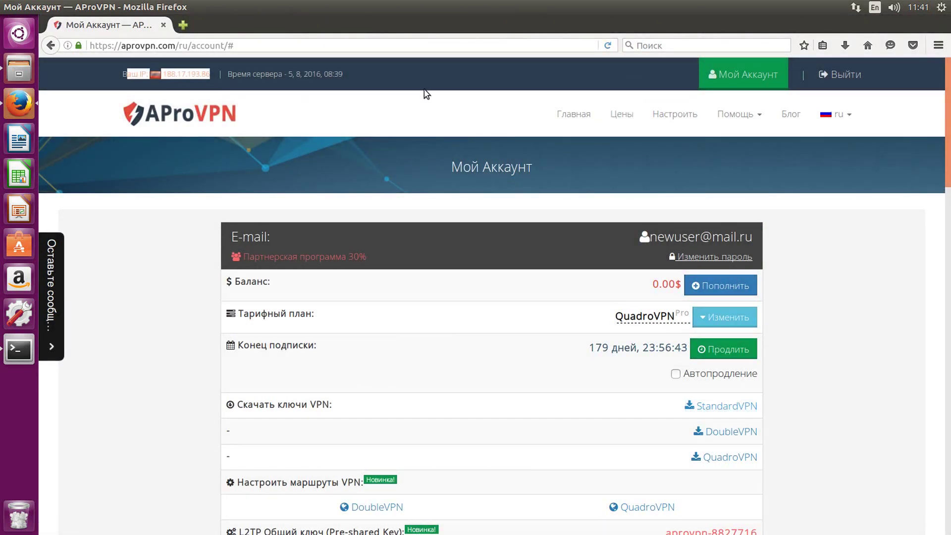
pyautogui.click(606, 45)
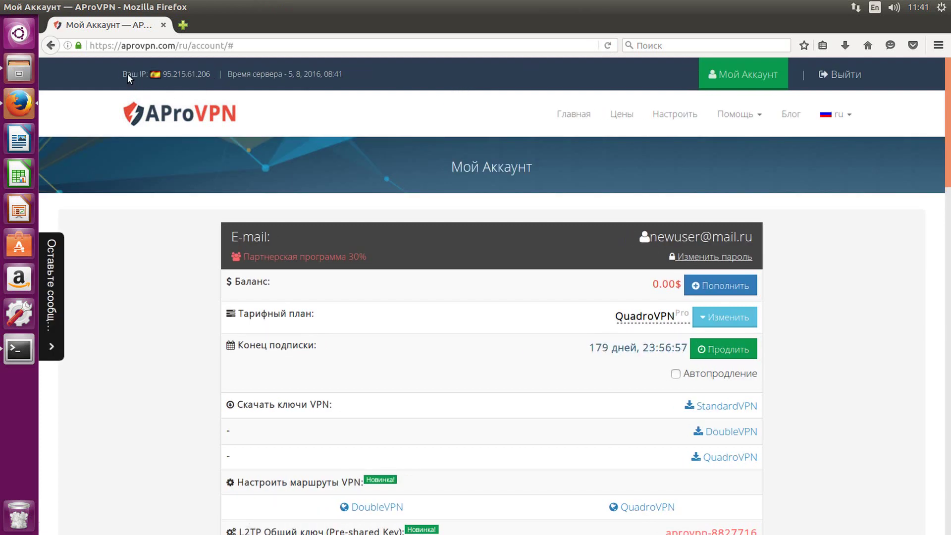
pyautogui.click(182, 25)
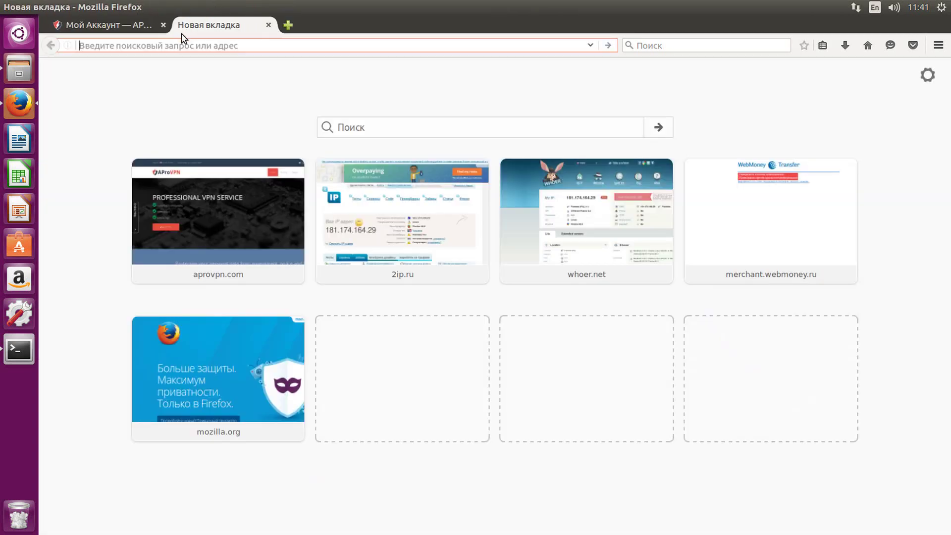
# - Load 2ip.ru and check that it detects the location as Spain
pyautogui.write('2ip')
pyautogui.press('Return')
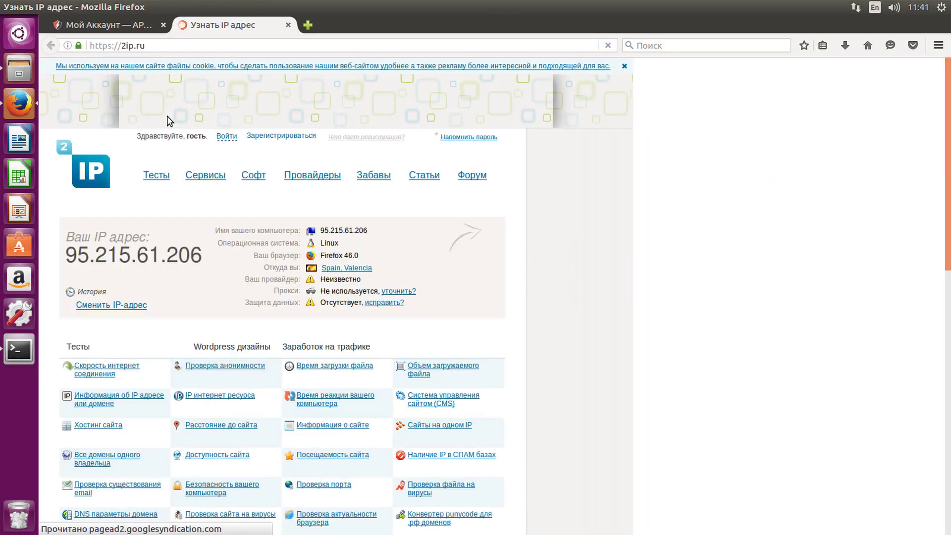
pyautogui.moveTo(265, 268); pyautogui.dragTo(391, 280)
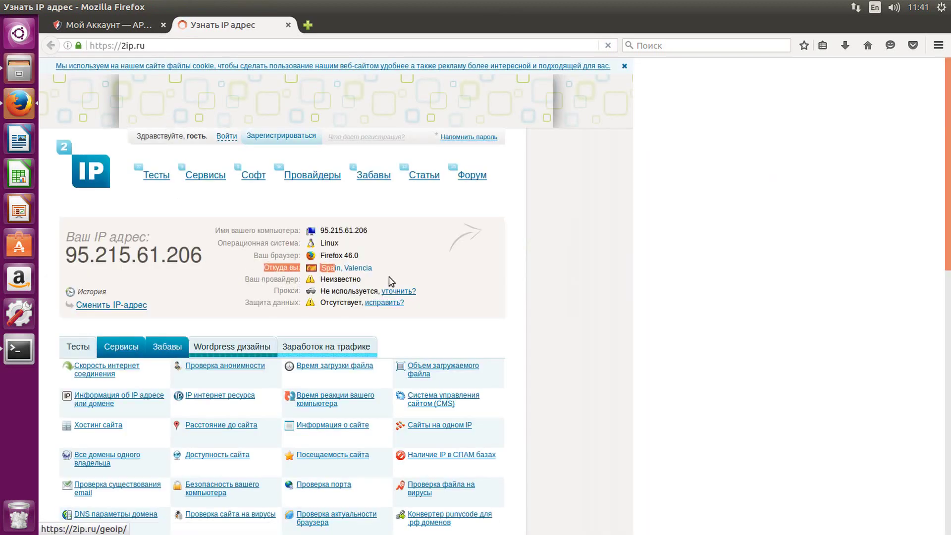
pyautogui.click(391, 273)
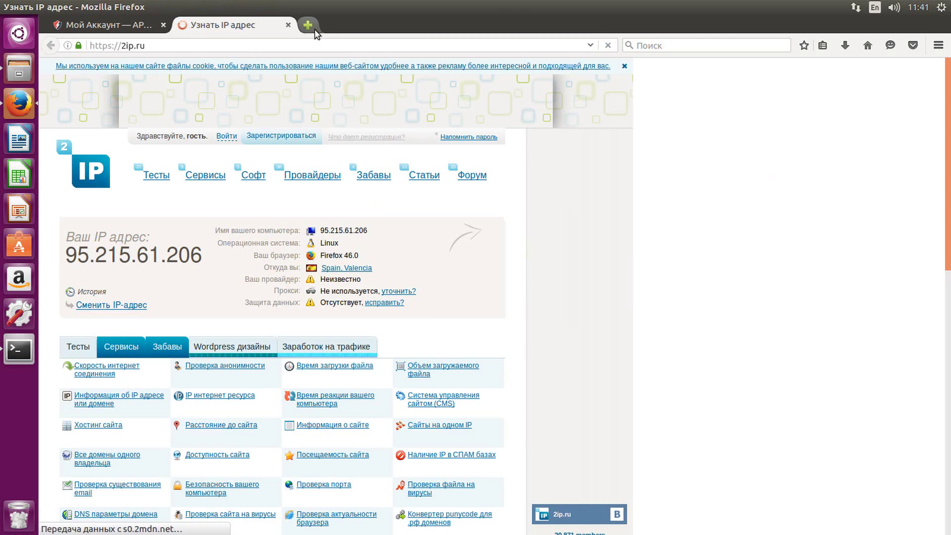
# - Load whoer.net in a new tab and confirm IP 95.215.61.206 in Valencia, Spain
pyautogui.click(314, 29)
pyautogui.write('whoer.net/')
pyautogui.press('Return')
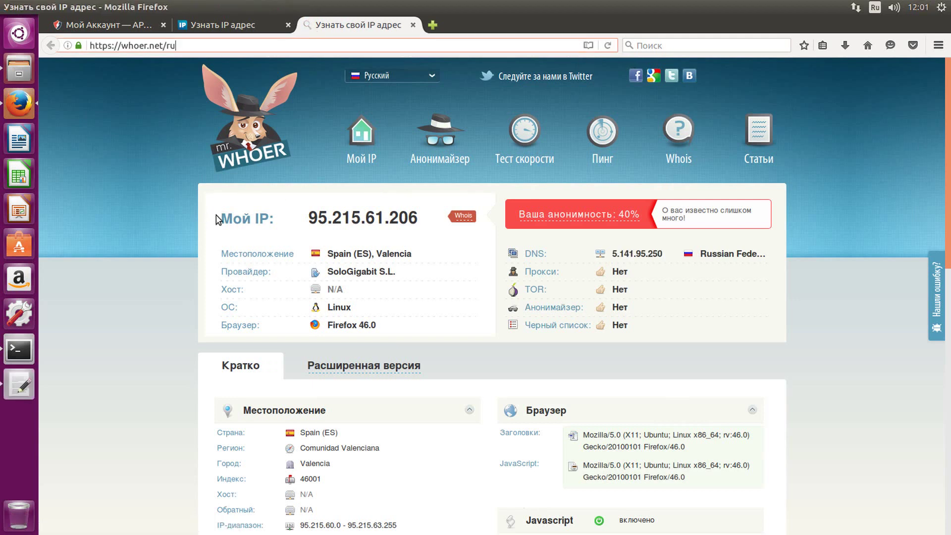
pyautogui.moveTo(217, 219); pyautogui.dragTo(419, 221)
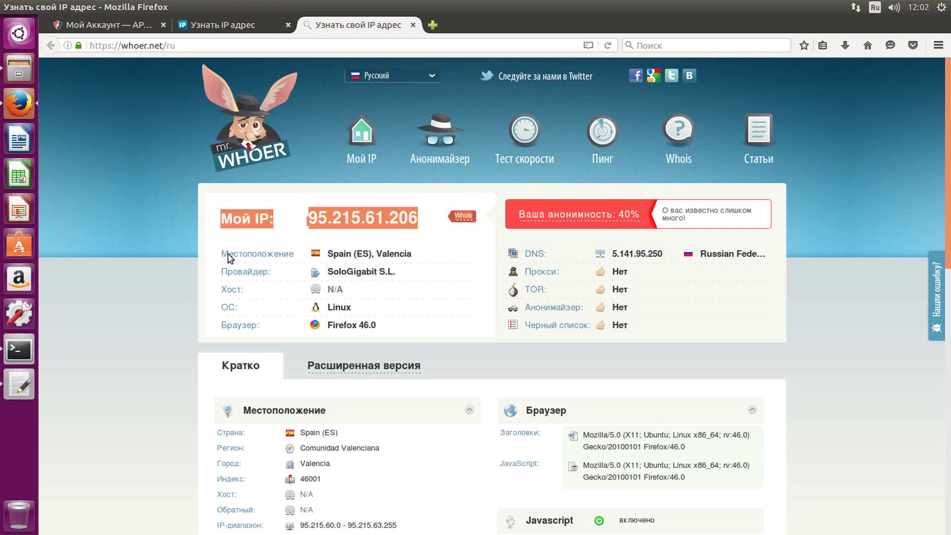
pyautogui.moveTo(222, 255); pyautogui.dragTo(426, 262)
pyautogui.click(433, 261)
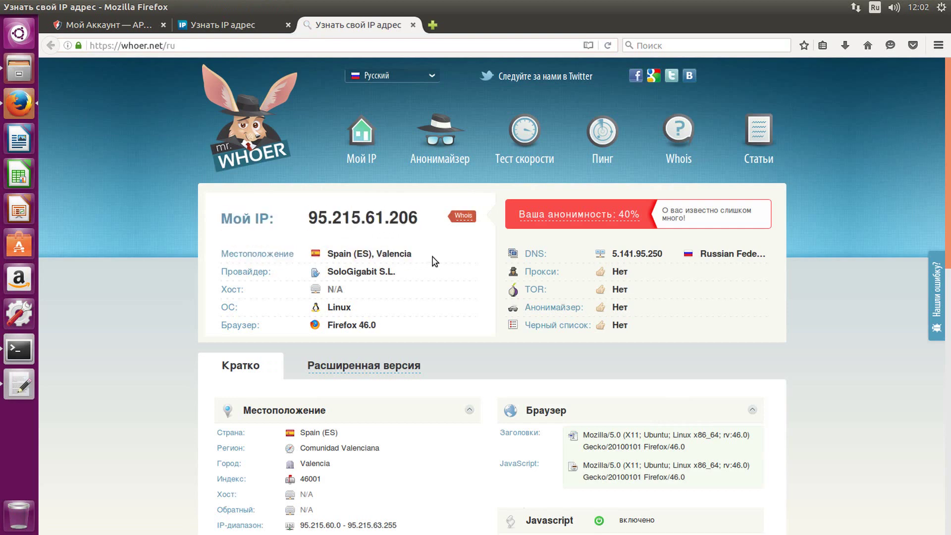
pyautogui.click(30, 355)
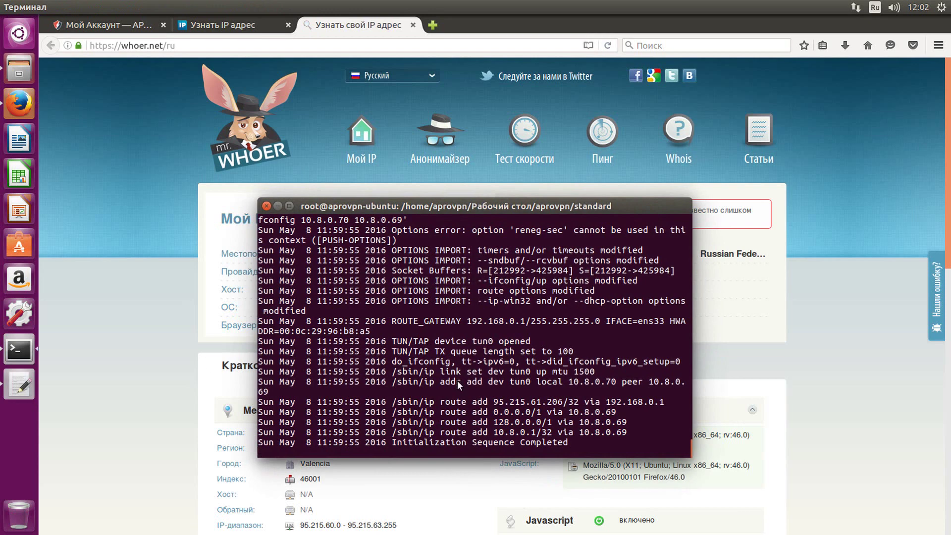
# - Stop the Spain VPN connection and list the .ovpn config files again
pyautogui.hotkey('ctrl', 'c')
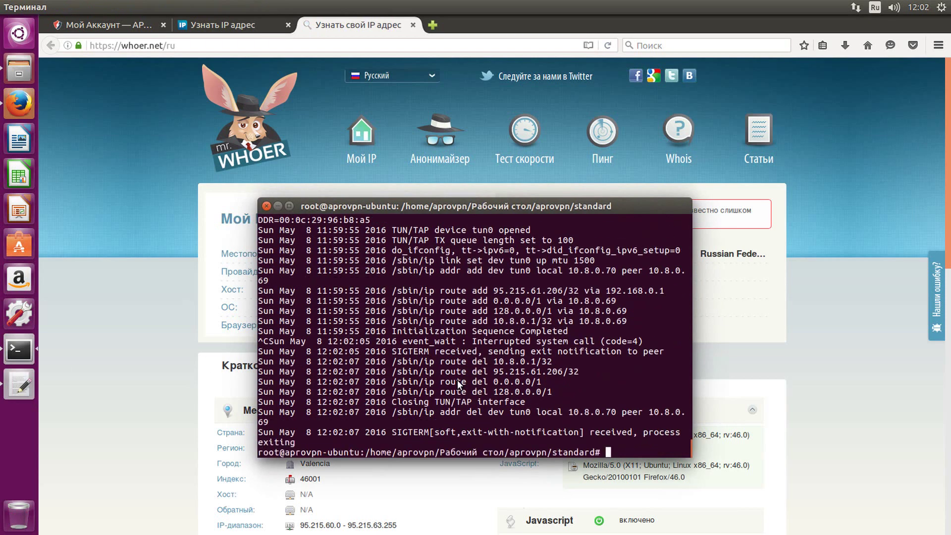
pyautogui.write('ды')
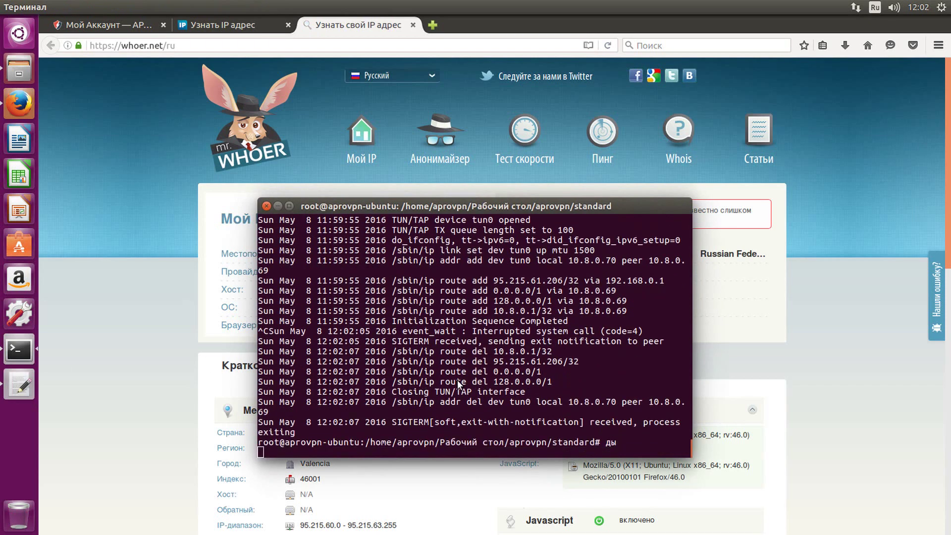
pyautogui.press('Return')
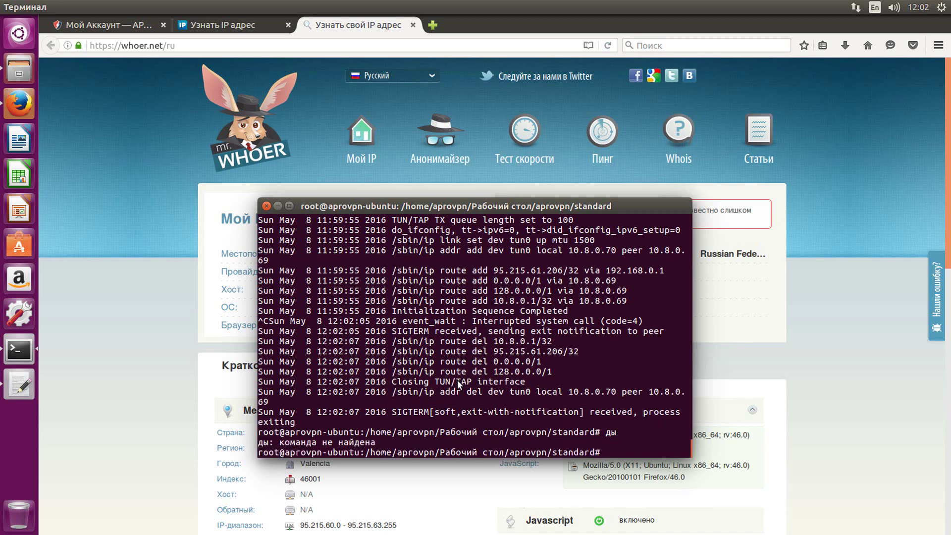
pyautogui.press('Return')
# - Run openvpn with the Czech.ovpn configuration
pyautogui.write('openvpn')
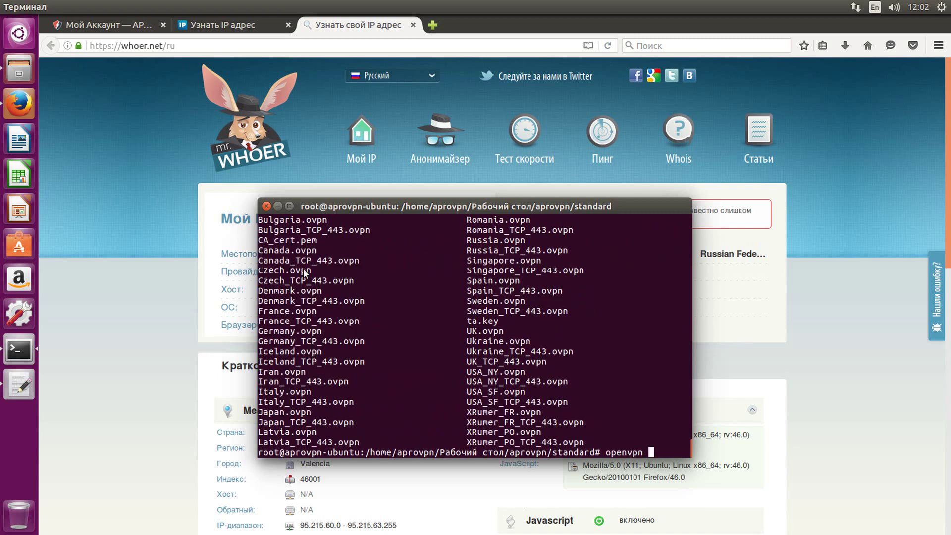
pyautogui.doubleClick(281, 270)
pyautogui.rightClick(285, 270)
pyautogui.click(340, 295)
pyautogui.rightClick(438, 299)
pyautogui.click(473, 334)
pyautogui.press('Return')
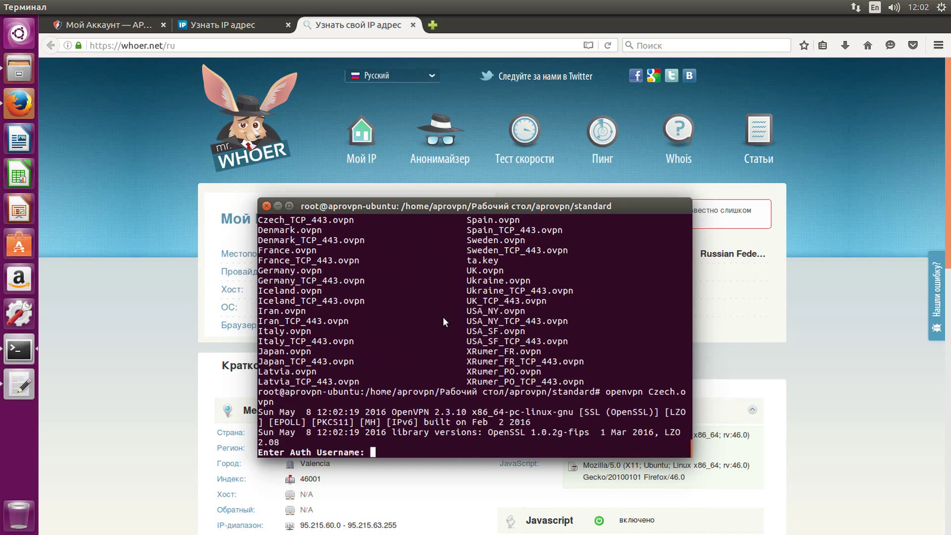
# - Enter the VPN username and password at the Auth prompts to connect
pyautogui.write('**************')
pyautogui.press('BackSpace')
pyautogui.press('BackSpace')
pyautogui.press('BackSpace')
pyautogui.press('BackSpace')
pyautogui.press('BackSpace')
pyautogui.press('BackSpace')
pyautogui.press('BackSpace')
pyautogui.press('BackSpace')
pyautogui.press('BackSpace')
pyautogui.press('BackSpace')
pyautogui.press('BackSpace')
pyautogui.press('BackSpace')
pyautogui.press('BackSpace')
pyautogui.press('BackSpace')
pyautogui.write('***************')
pyautogui.press('Return')
pyautogui.write('******')
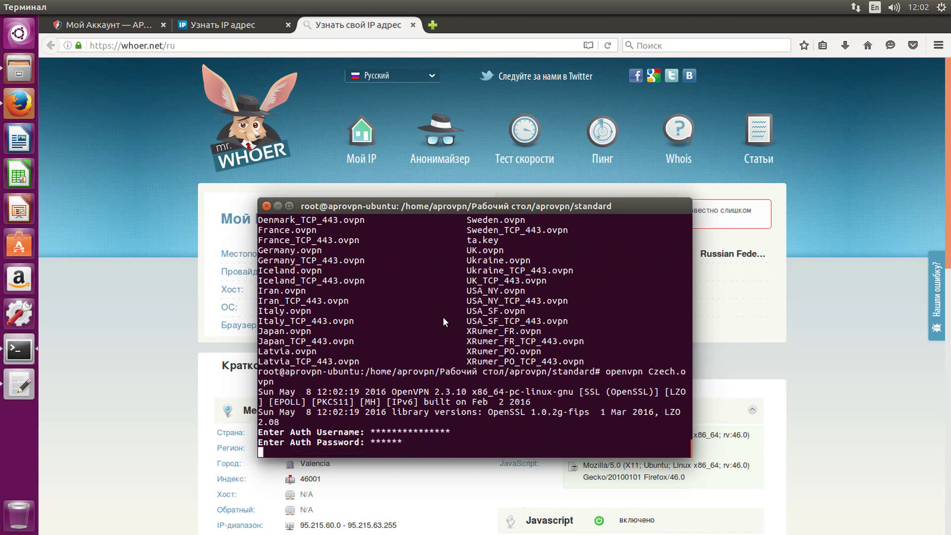
pyautogui.press('Return')
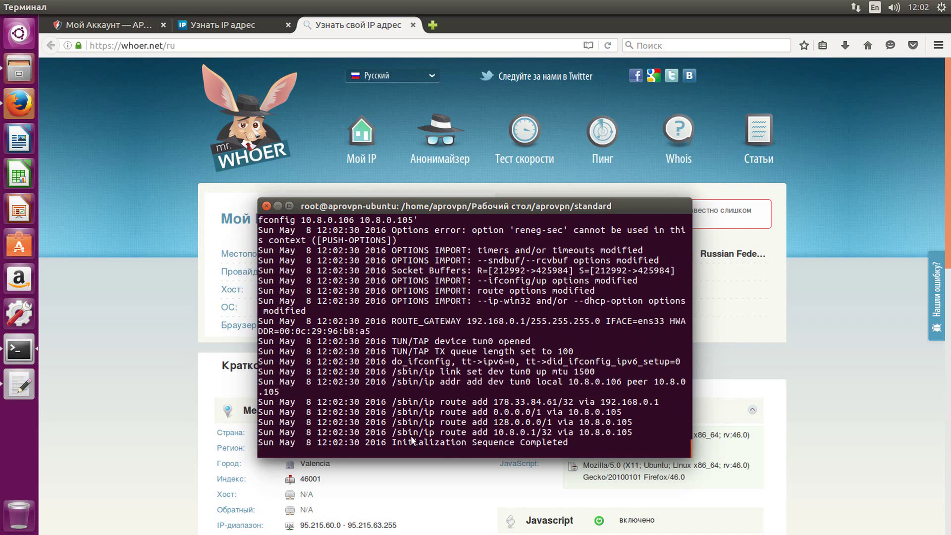
# - Reload the AProVPN account page and 2ip.ru to pick up the new Czech IP
pyautogui.click(109, 25)
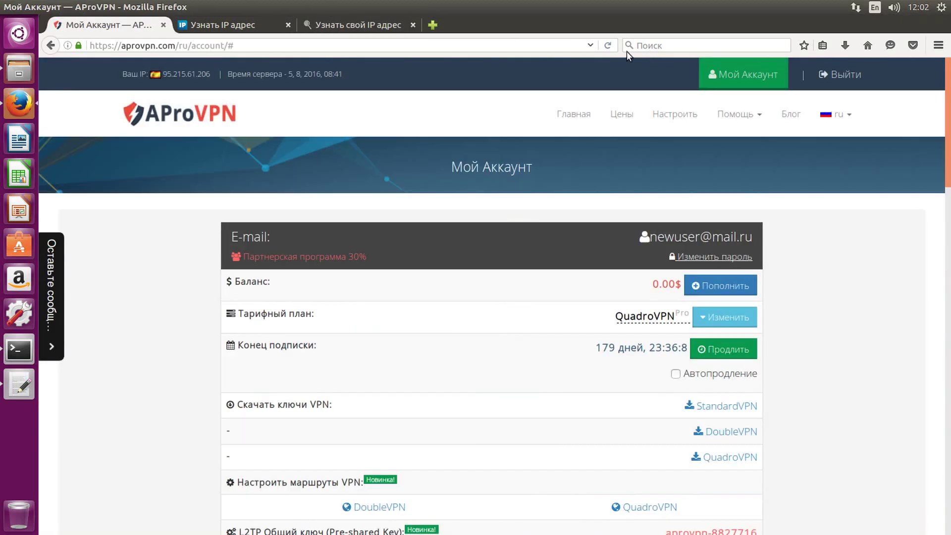
pyautogui.click(608, 45)
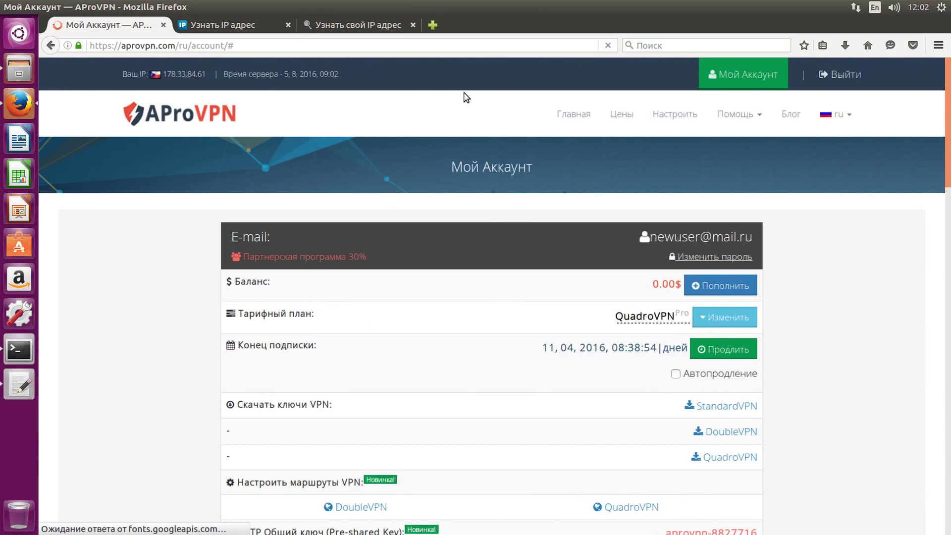
pyautogui.moveTo(204, 74); pyautogui.dragTo(139, 75)
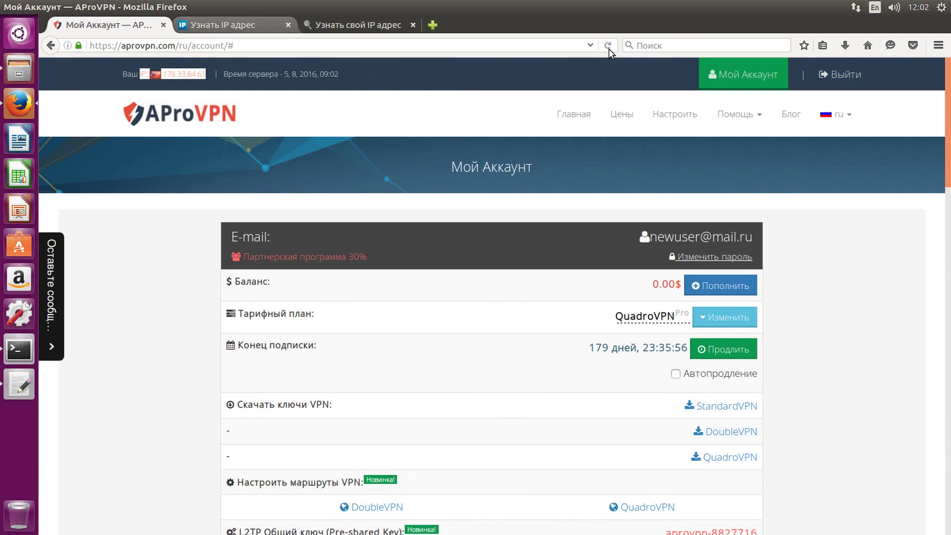
pyautogui.hotkey('ctrl', 'Tab')
pyautogui.click(608, 45)
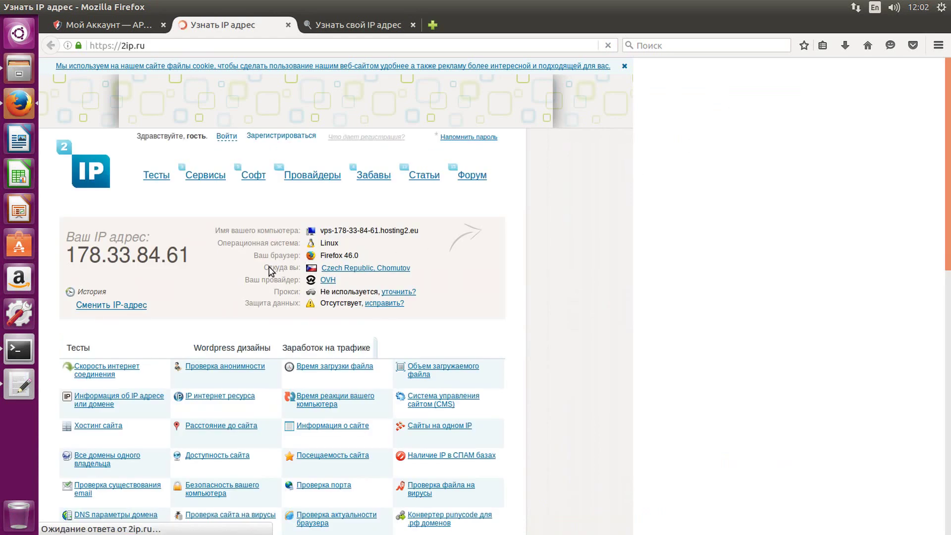
# - Reload whoer.net and confirm IP 178.33.84.61 in Chomutov, Czech Republic
pyautogui.click(346, 23)
pyautogui.click(608, 46)
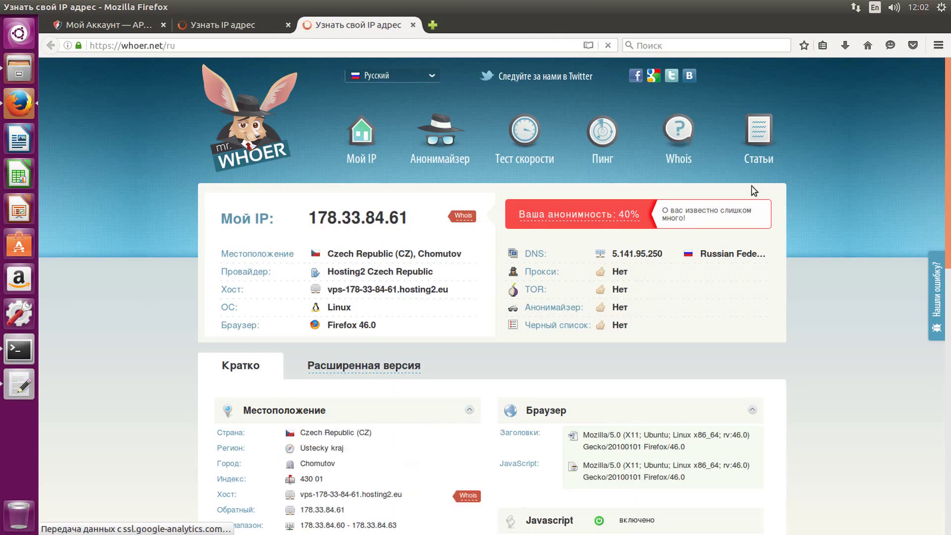
pyautogui.moveTo(222, 218); pyautogui.dragTo(409, 220)
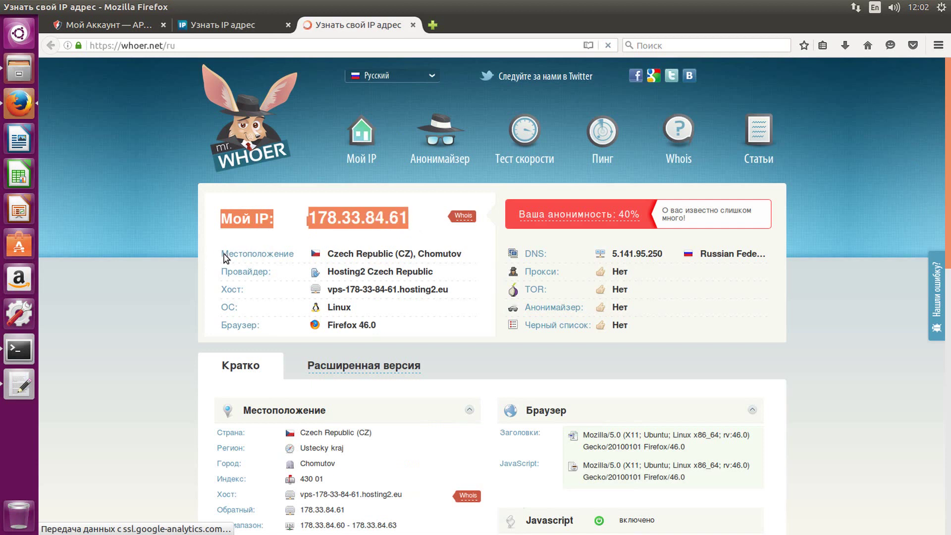
pyautogui.moveTo(223, 253); pyautogui.dragTo(452, 255)
pyautogui.click(475, 258)
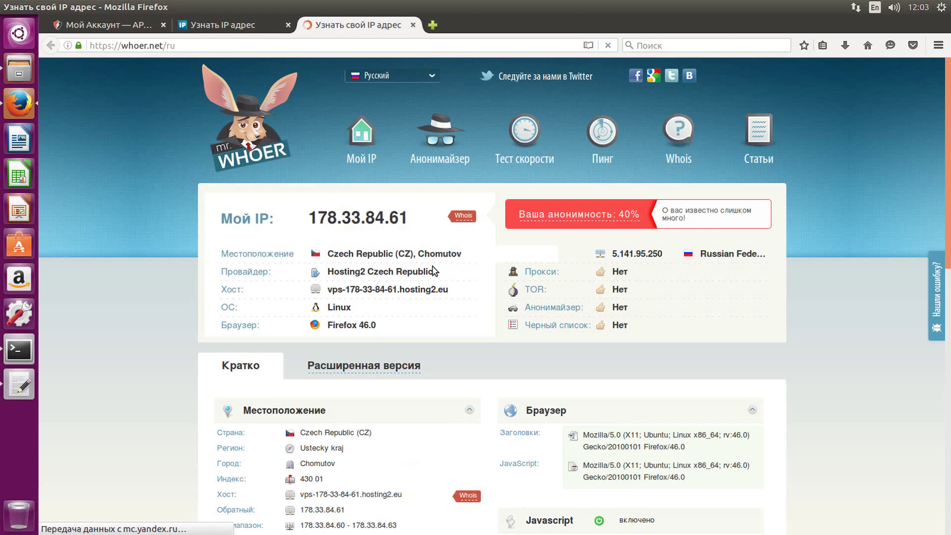
pyautogui.click(609, 46)
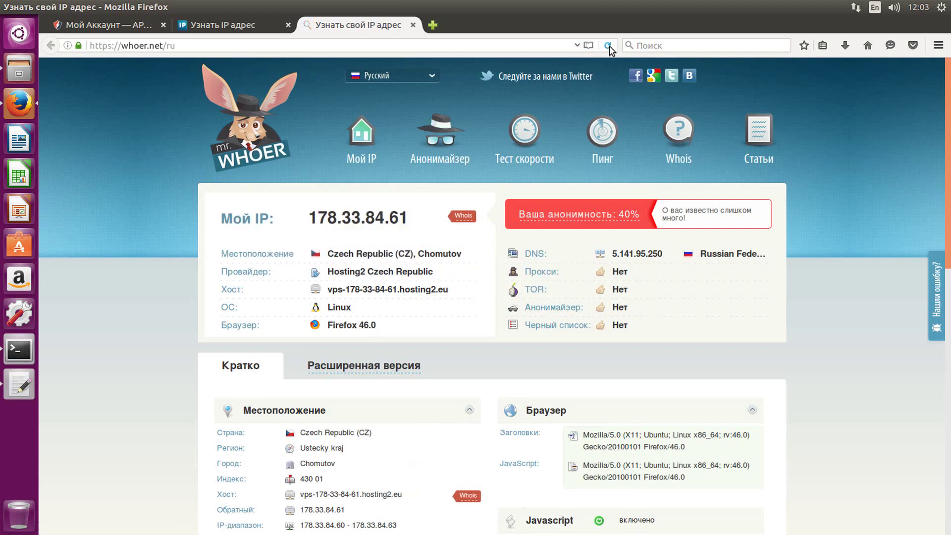
# - Route the Болгария DoubleVPN server through Австралия and save the route settings
pyautogui.click(118, 31)
pyautogui.scroll(-2, 510, 237)
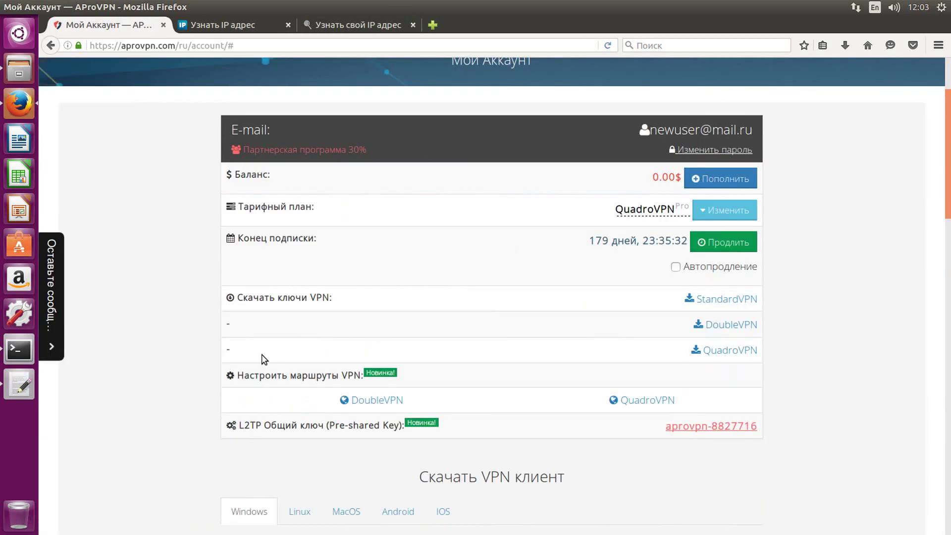
pyautogui.moveTo(235, 377); pyautogui.dragTo(434, 378)
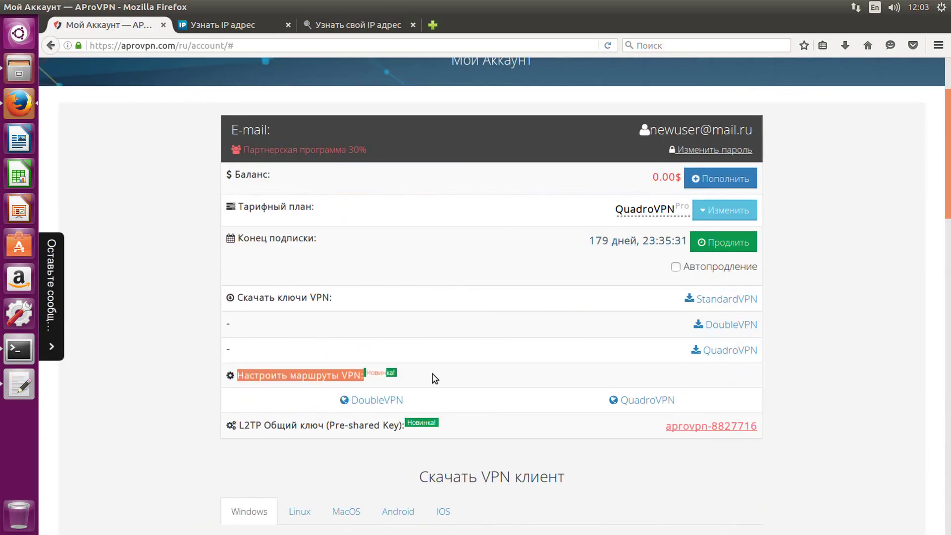
pyautogui.middleClick(371, 399)
pyautogui.click(251, 32)
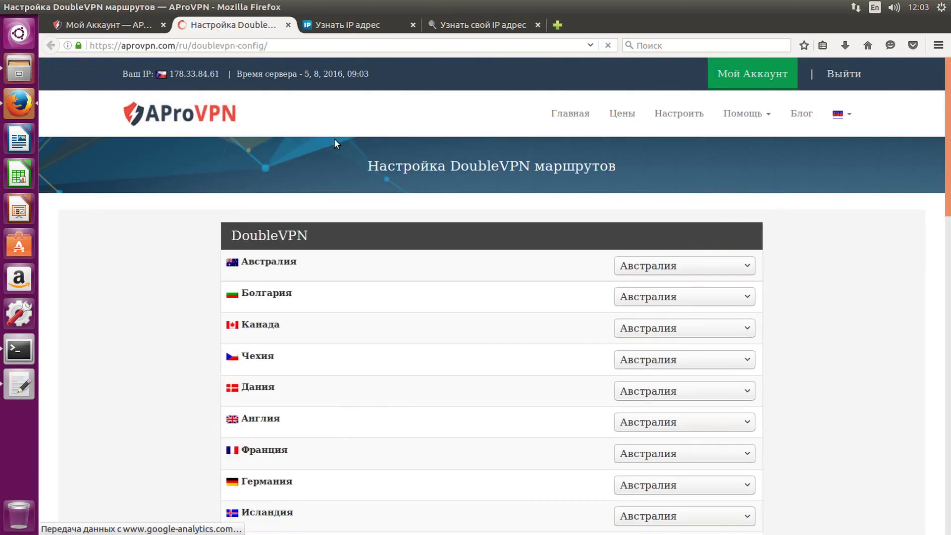
pyautogui.scroll(-3, 435, 193)
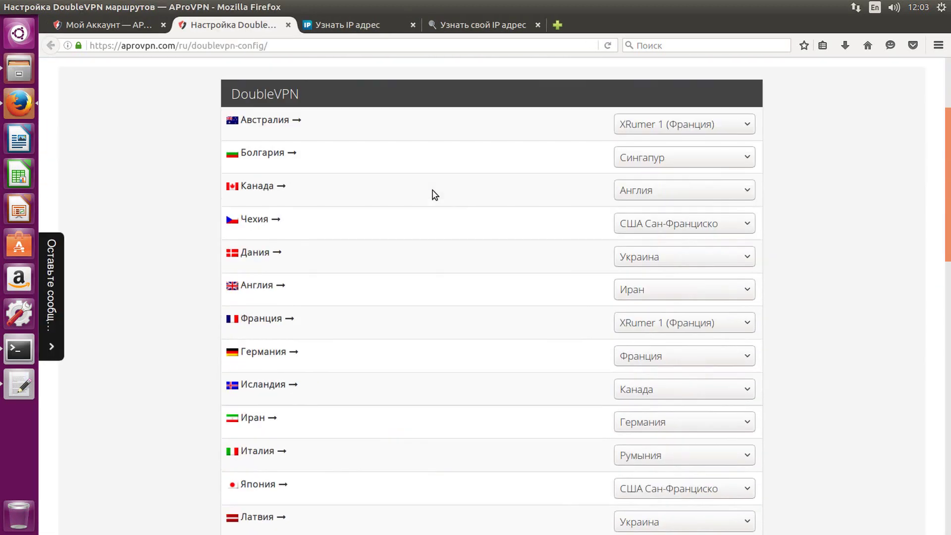
pyautogui.doubleClick(253, 157)
pyautogui.click(639, 160)
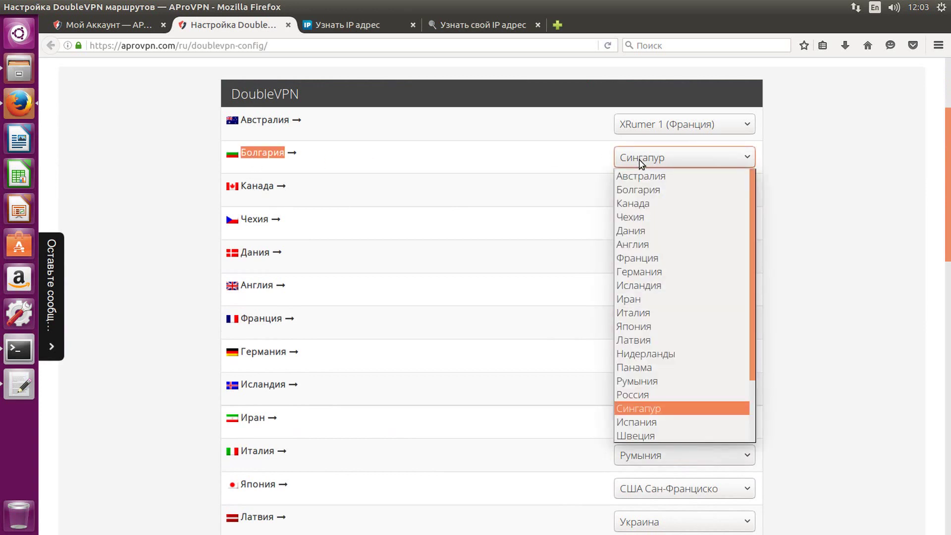
pyautogui.click(636, 176)
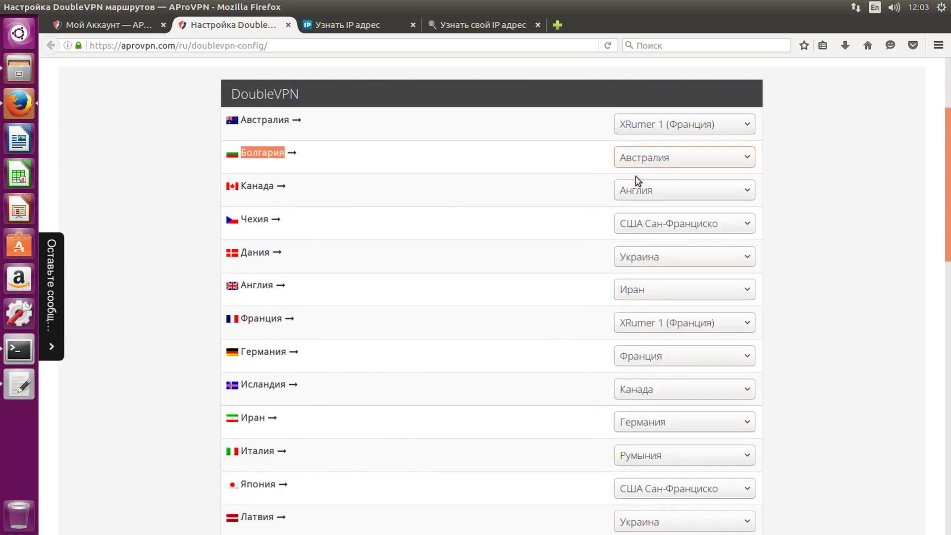
pyautogui.scroll(-12, 509, 198)
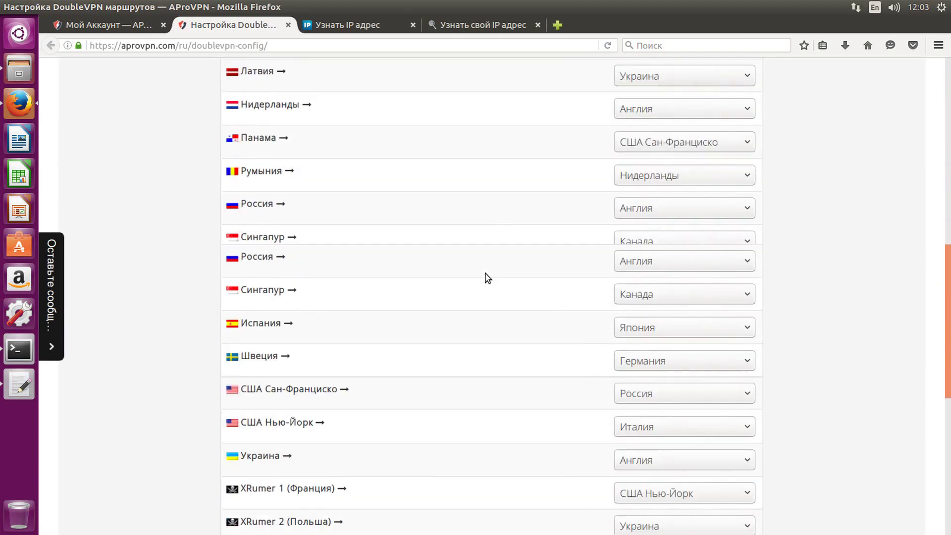
pyautogui.click(487, 400)
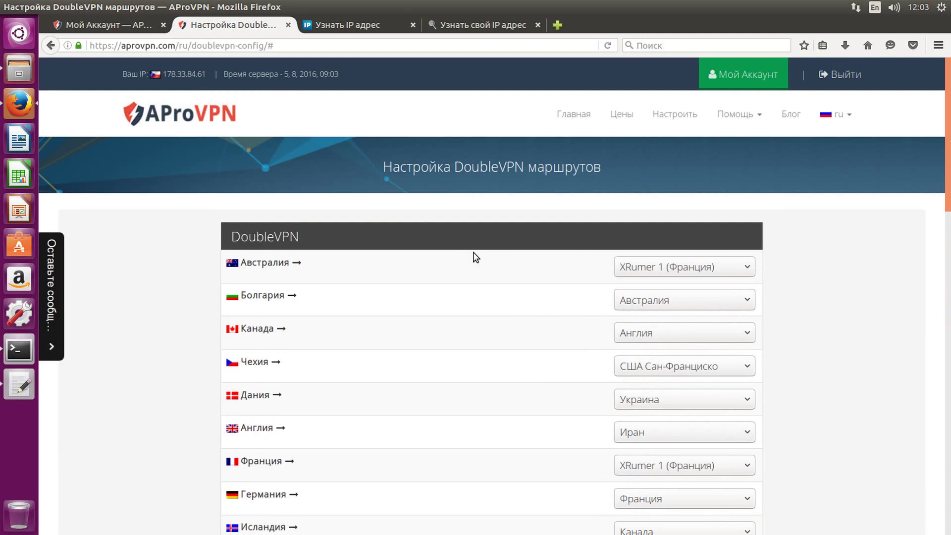
# - Download the DoubleVPN key archive and open it from the downloads list
pyautogui.click(127, 20)
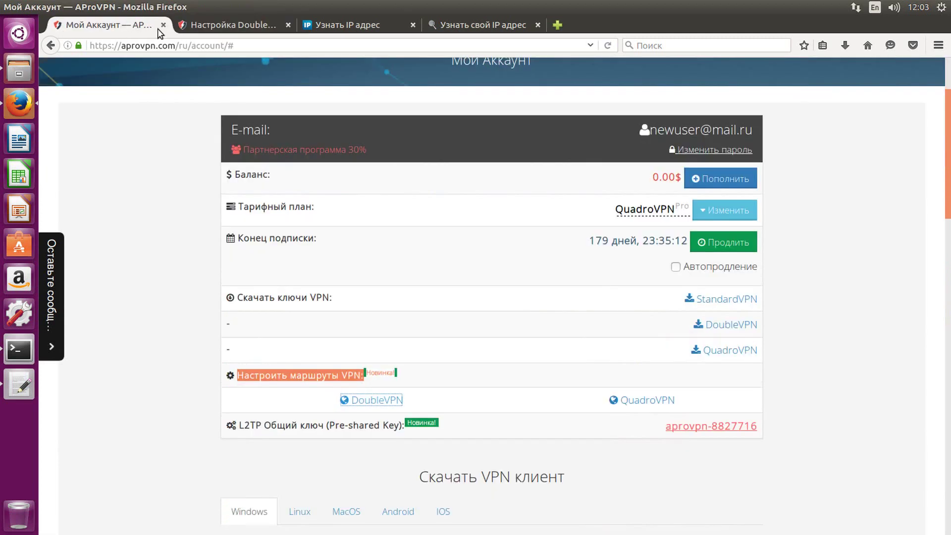
pyautogui.click(714, 327)
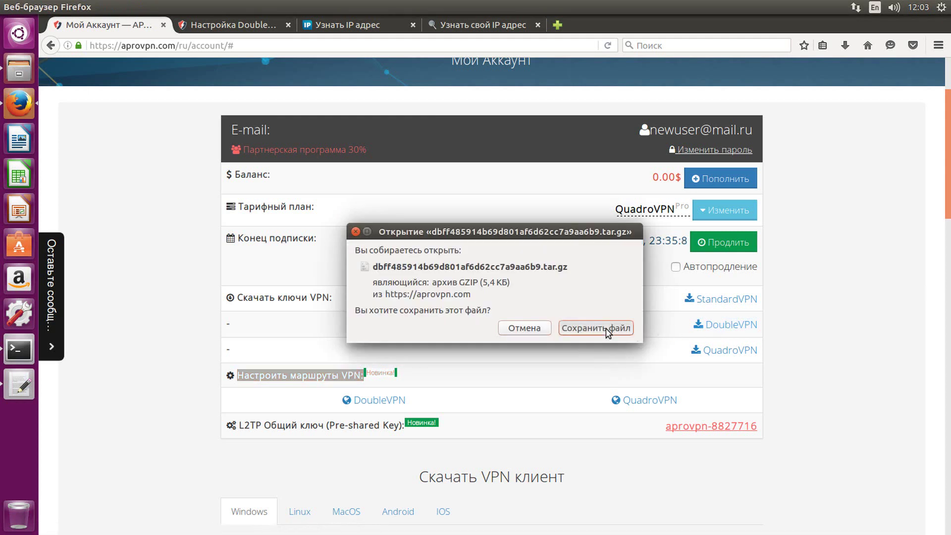
pyautogui.click(607, 328)
pyautogui.click(843, 46)
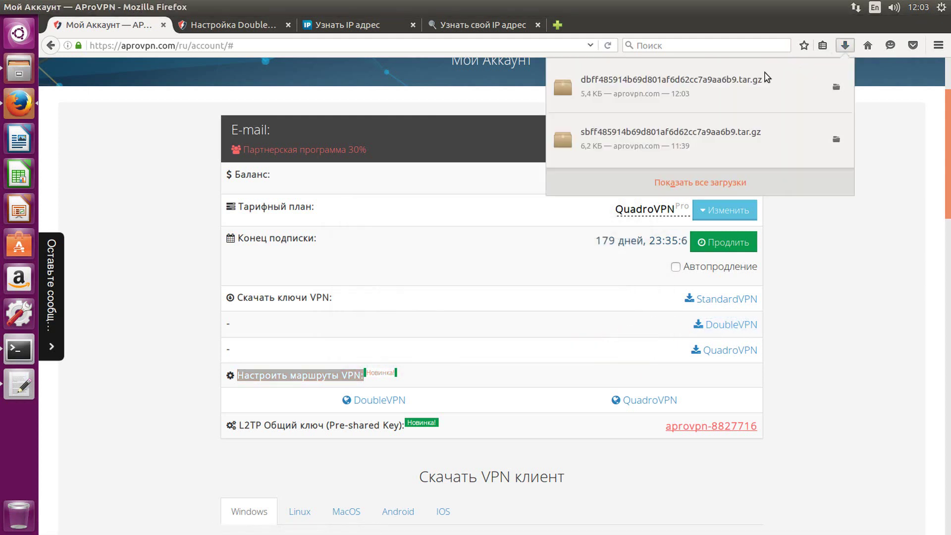
pyautogui.click(699, 85)
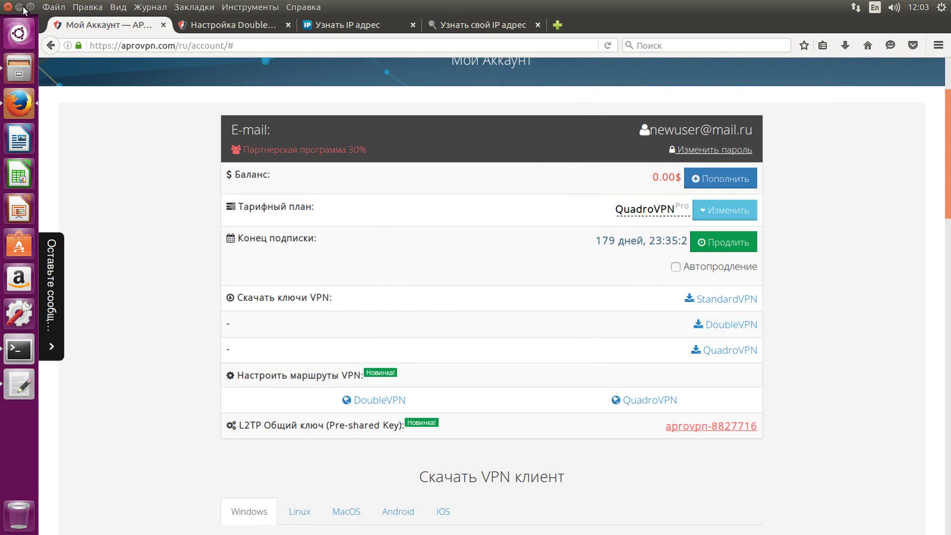
# - Close Firefox and open the aprovpn folder from the desktop
pyautogui.click(20, 6)
pyautogui.click(278, 206)
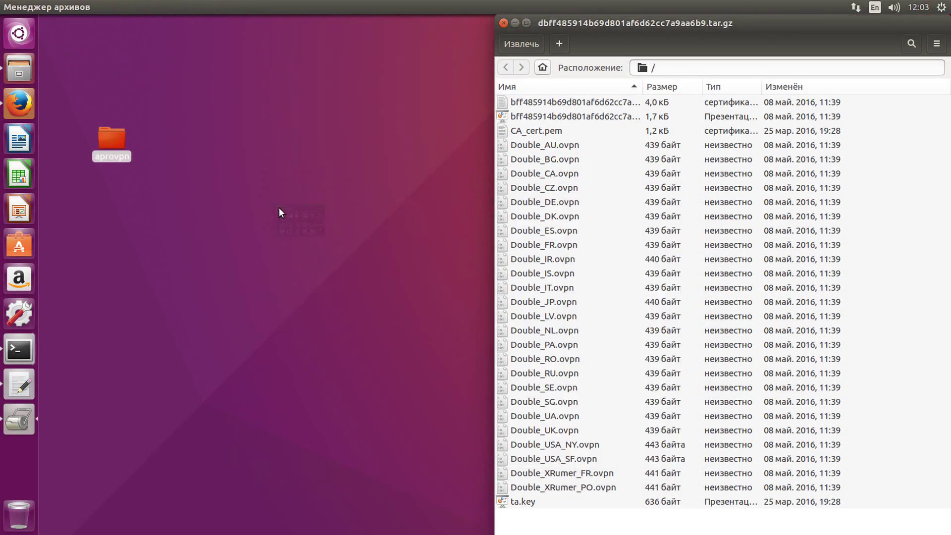
pyautogui.click(109, 139)
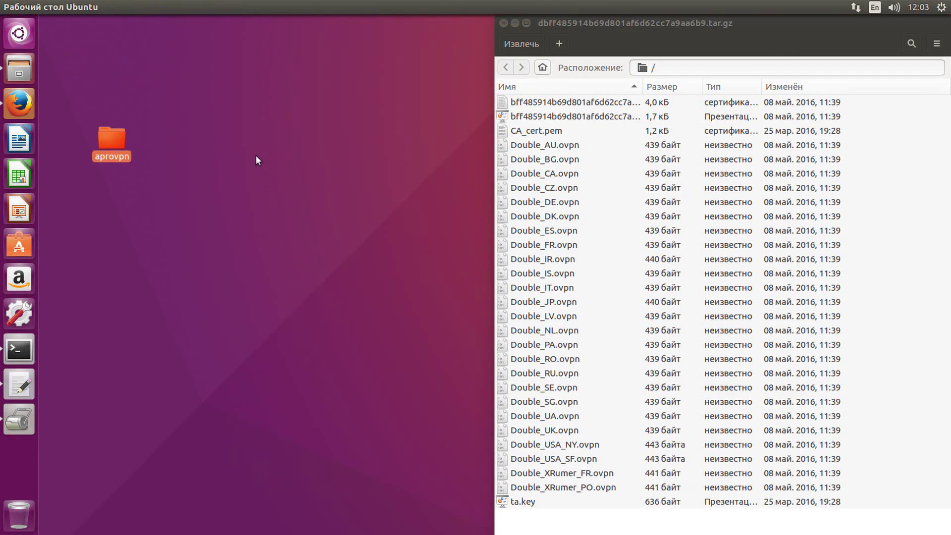
pyautogui.press('Return')
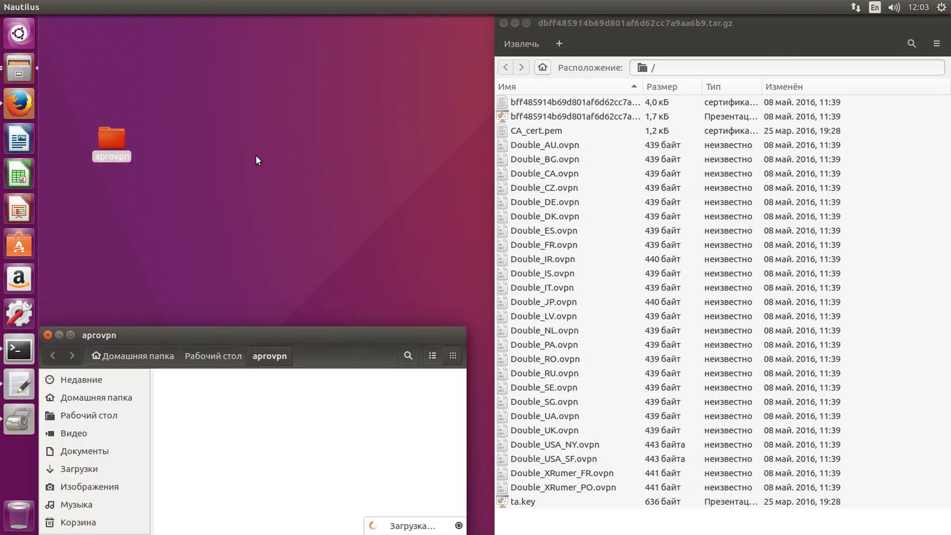
pyautogui.click(48, 335)
pyautogui.doubleClick(111, 140)
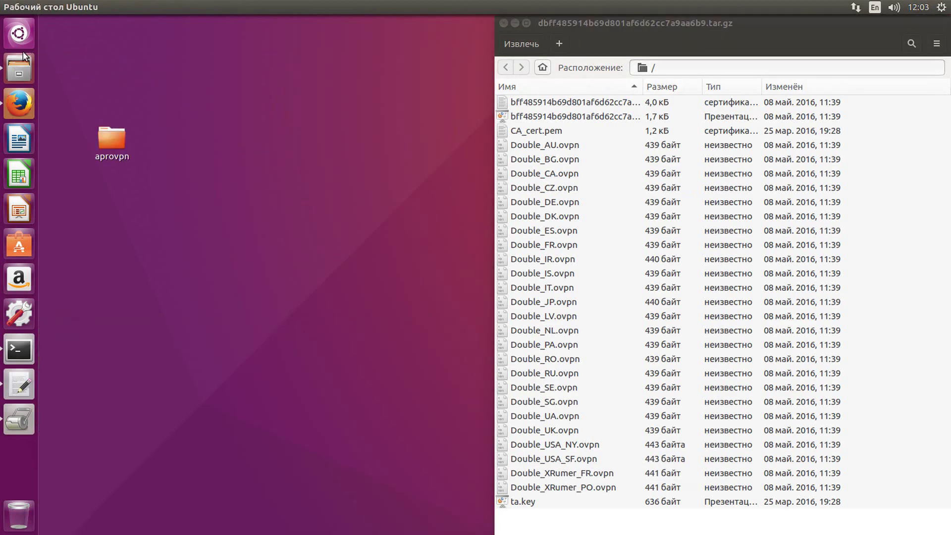
pyautogui.doubleClick(193, 72)
pyautogui.click(270, 43)
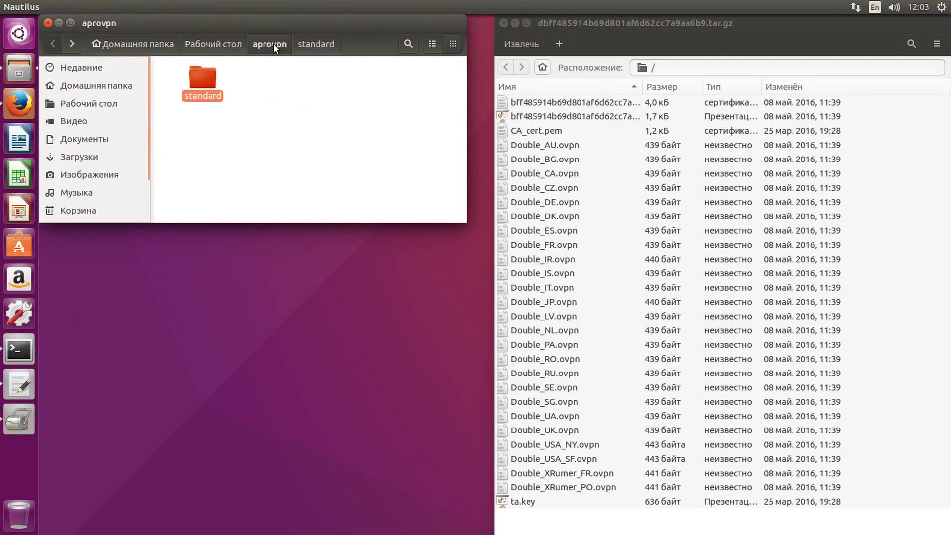
# - Create a new folder named double inside aprovpn and open it
pyautogui.rightClick(321, 116)
pyautogui.press('Escape')
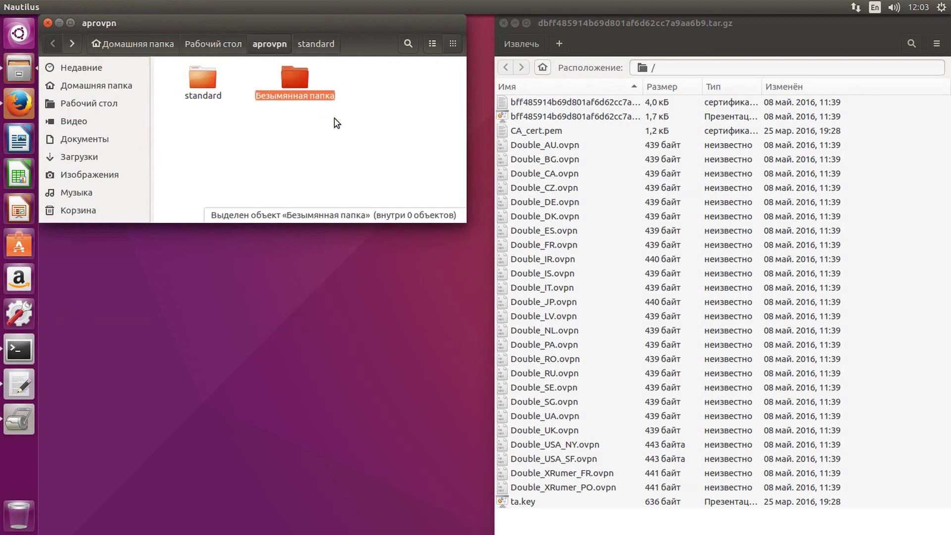
pyautogui.write('double')
pyautogui.press('Return')
pyautogui.press('Return')
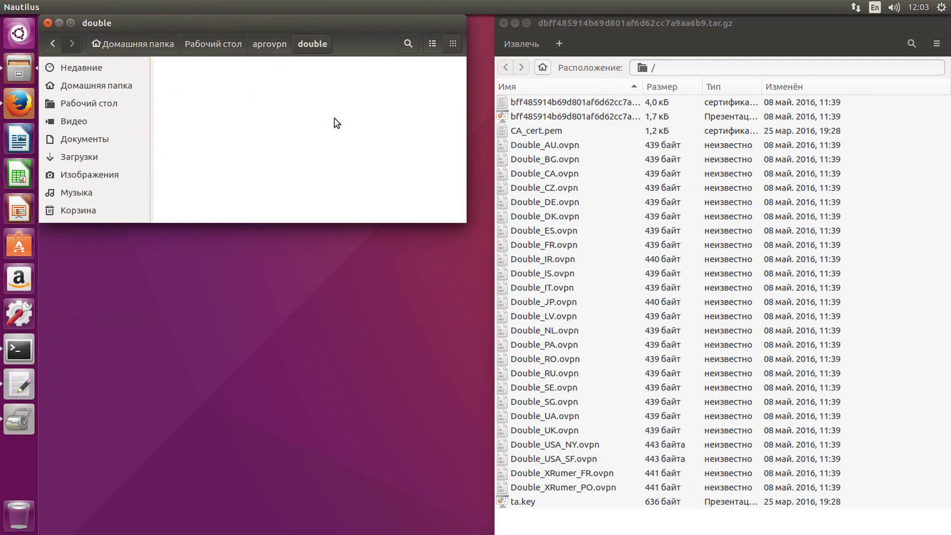
# - Extract all DoubleVPN archive files into the double folder and bring the terminal back
pyautogui.click(518, 102)
pyautogui.keyDown('shift'); pyautogui.click(533, 502); pyautogui.keyUp('shift')
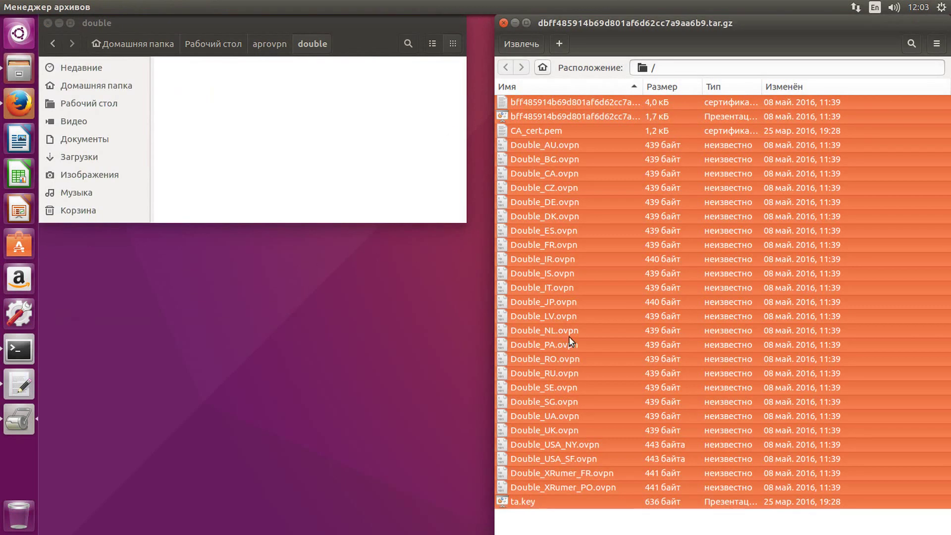
pyautogui.moveTo(571, 317); pyautogui.dragTo(293, 157)
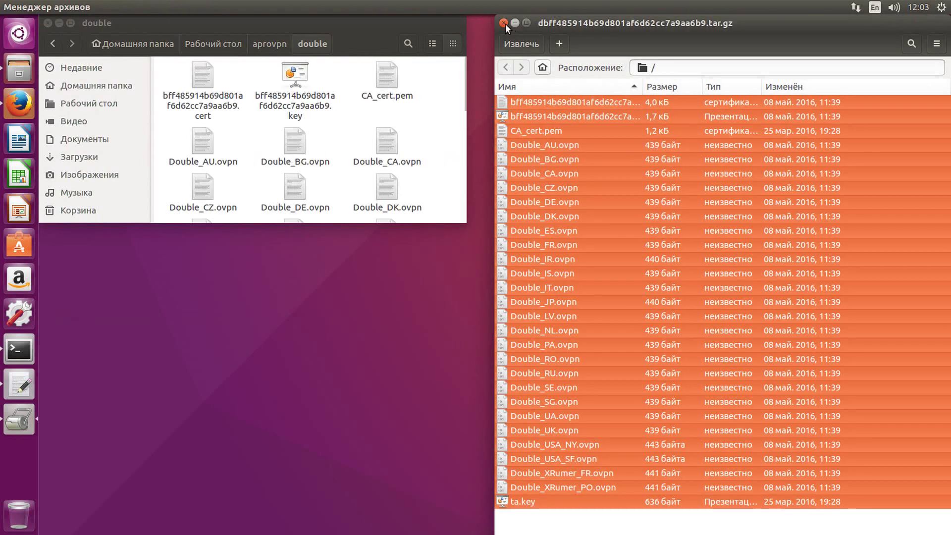
pyautogui.click(58, 22)
pyautogui.click(19, 350)
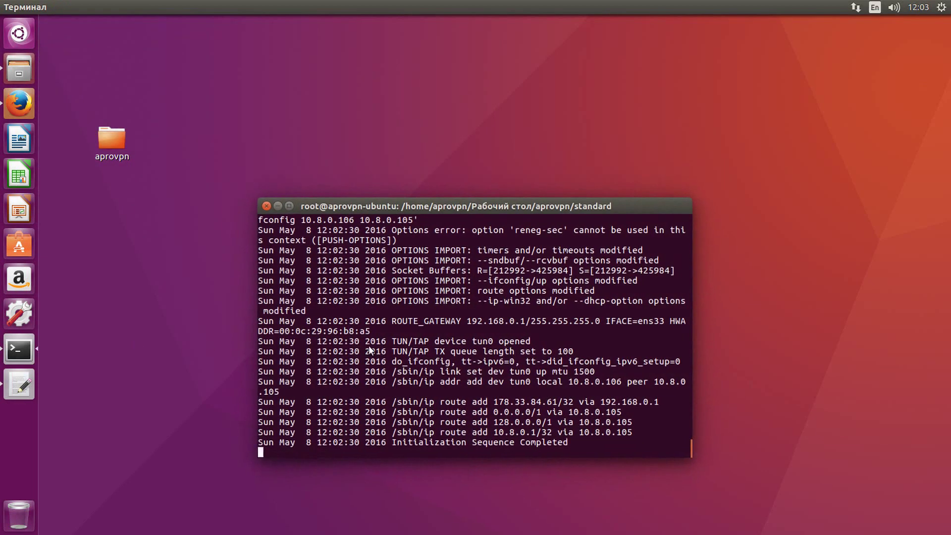
# - Stop the running VPN, change into the double folder and list its files
pyautogui.hotkey('ctrl', 'c')
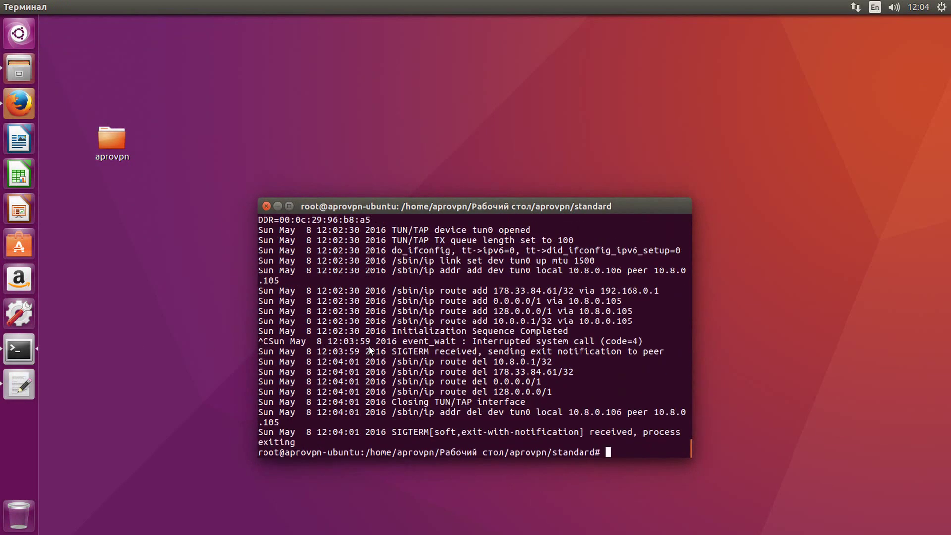
pyautogui.write('cd ..')
pyautogui.press('Return')
pyautogui.write('cd do')
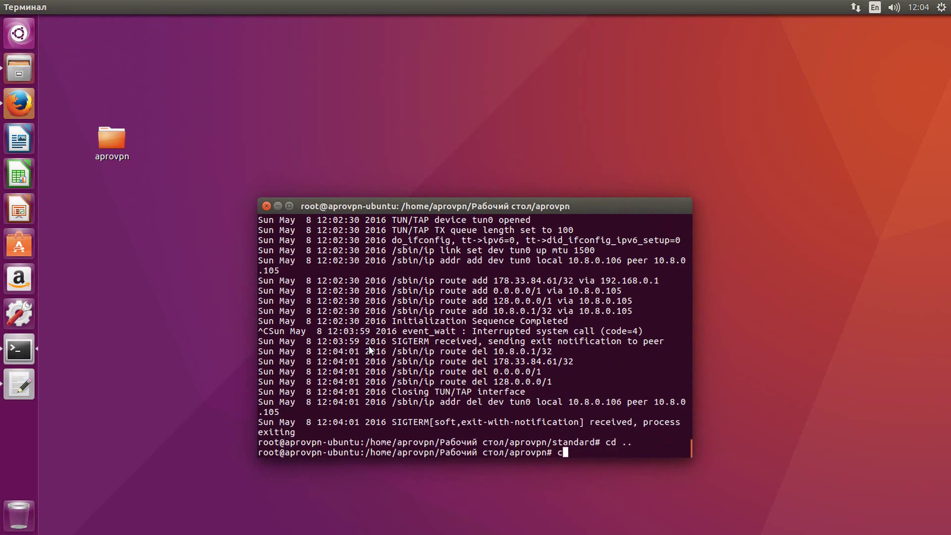
pyautogui.write('uble')
pyautogui.press('Return')
pyautogui.write('ls')
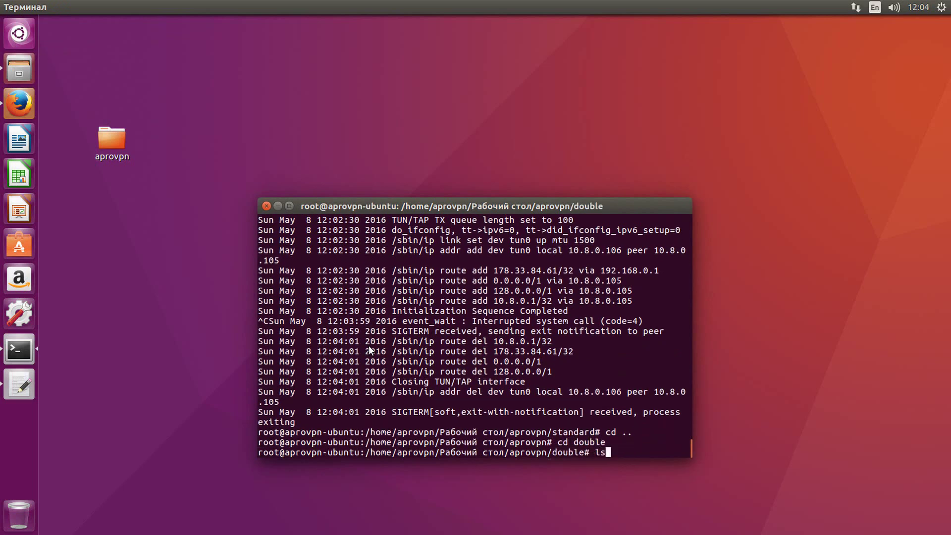
pyautogui.press('Return')
# - Run openvpn with the Double_BG.ovpn configuration
pyautogui.write('openvpn')
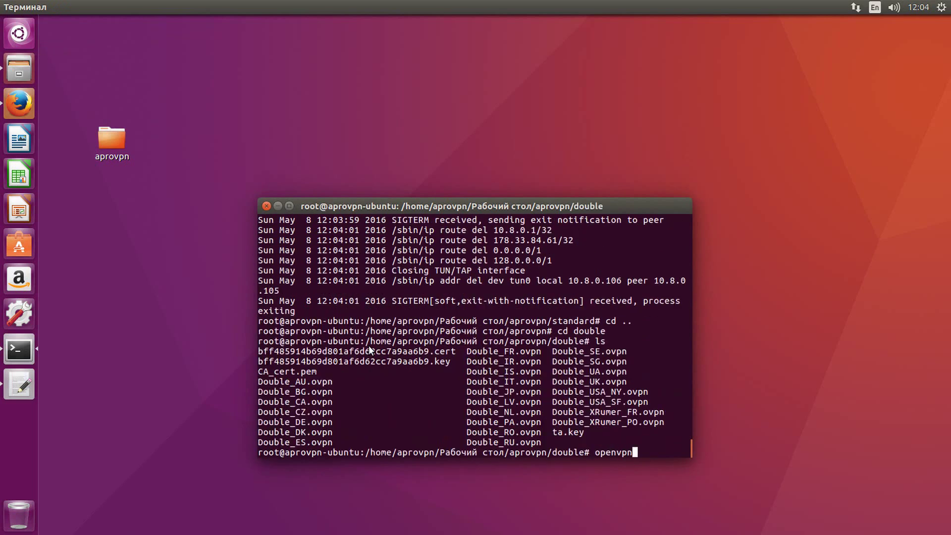
pyautogui.doubleClick(297, 394)
pyautogui.rightClick(297, 393)
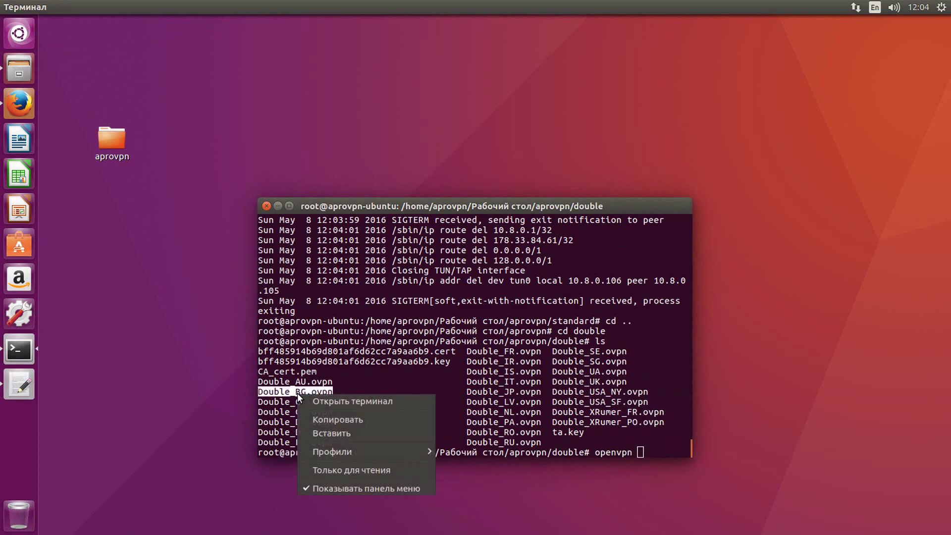
pyautogui.click(325, 419)
pyautogui.rightClick(420, 354)
pyautogui.click(444, 394)
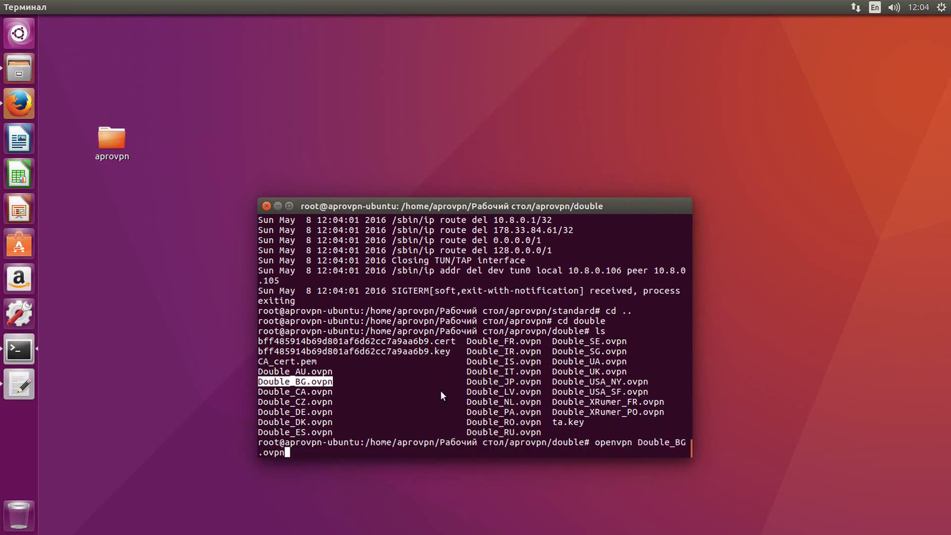
pyautogui.press('Return')
# - Enter the VPN username and password, reaching Initialization Sequence Completed
pyautogui.write('**************')
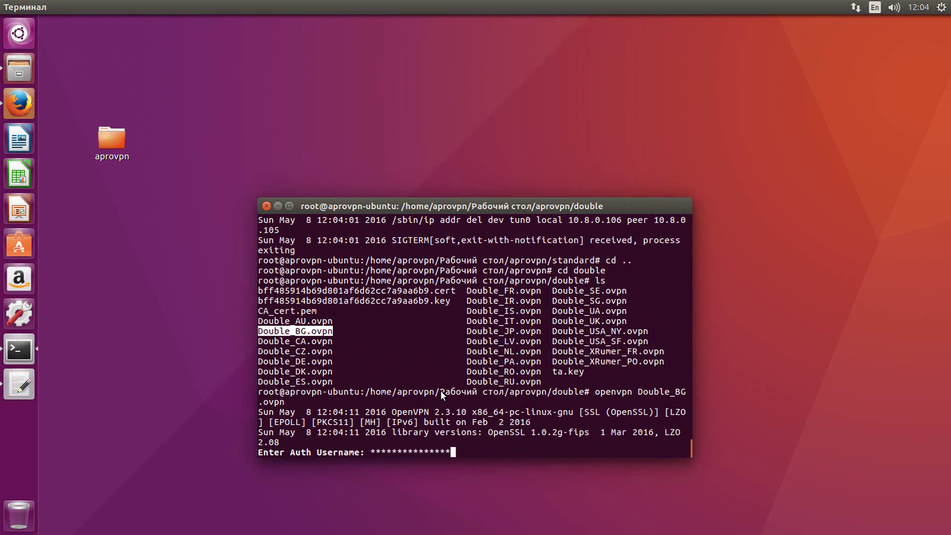
pyautogui.press('BackSpace')
pyautogui.press('BackSpace')
pyautogui.press('BackSpace')
pyautogui.press('BackSpace')
pyautogui.press('BackSpace')
pyautogui.press('BackSpace')
pyautogui.press('BackSpace')
pyautogui.press('BackSpace')
pyautogui.press('BackSpace')
pyautogui.press('BackSpace')
pyautogui.press('BackSpace')
pyautogui.press('BackSpace')
pyautogui.press('BackSpace')
pyautogui.press('BackSpace')
pyautogui.write('*********')
pyautogui.write('******')
pyautogui.press('Return')
pyautogui.write('******')
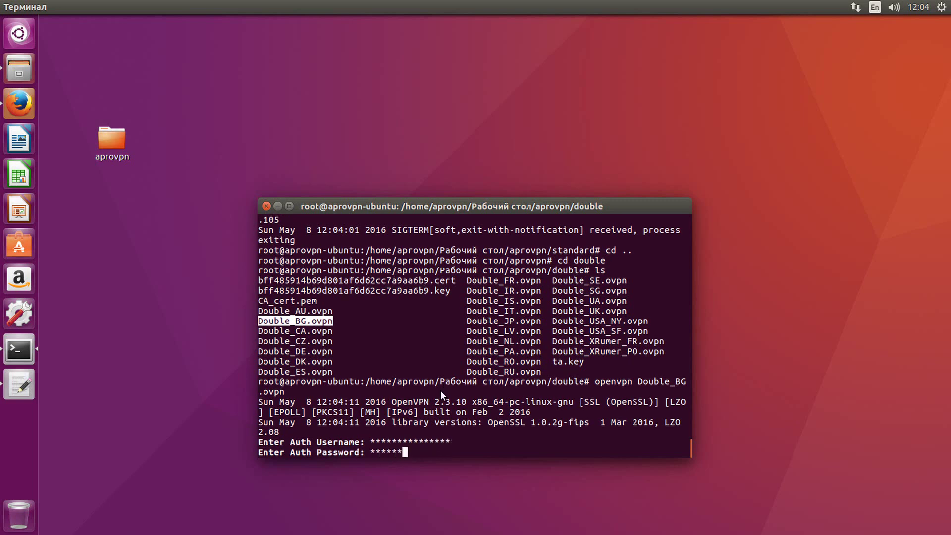
pyautogui.press('Return')
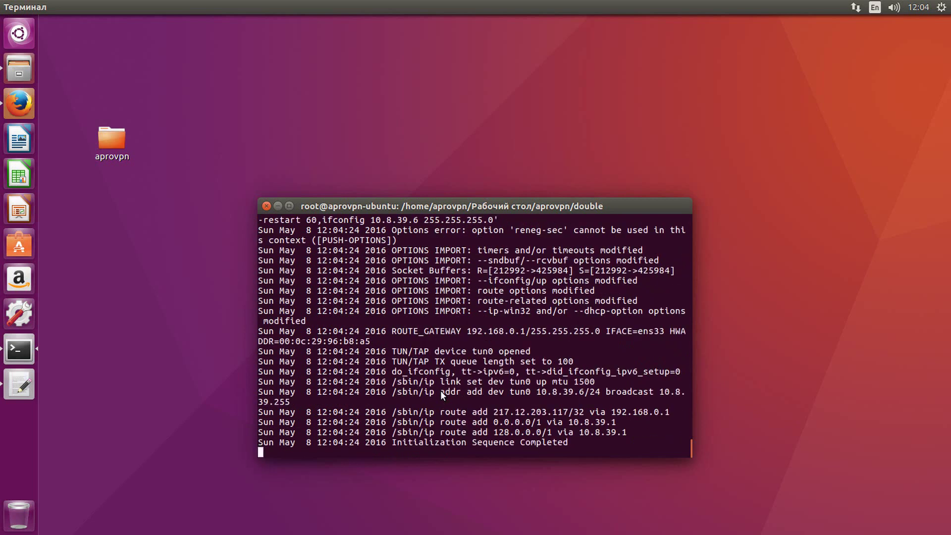
pyautogui.moveTo(393, 441); pyautogui.dragTo(514, 442)
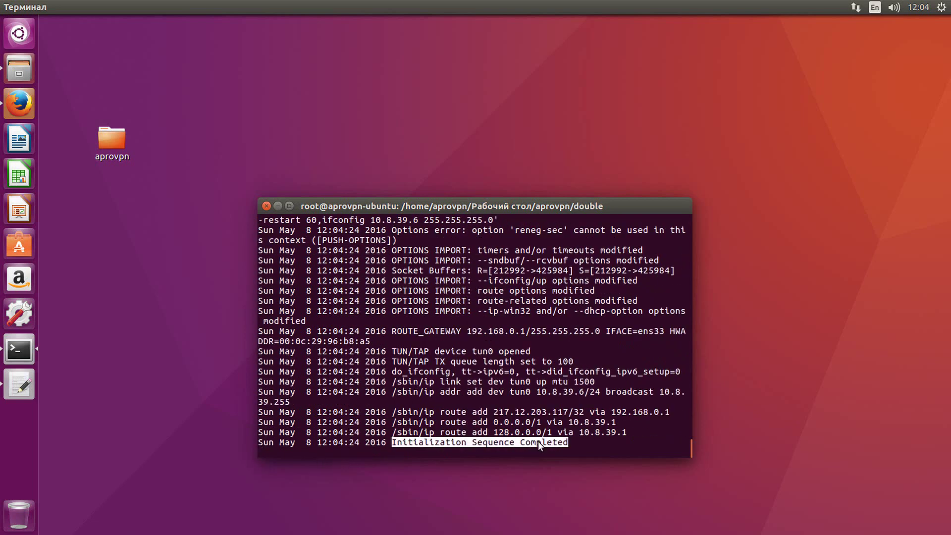
# - Restore Firefox and reload the DoubleVPN routes tab to see the new IP
pyautogui.click(277, 205)
pyautogui.click(20, 103)
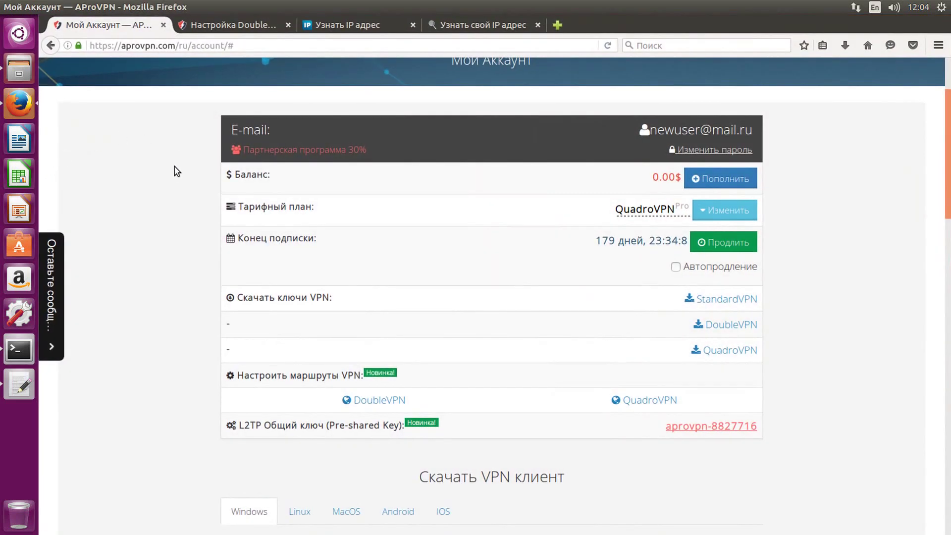
pyautogui.scroll(3, 168, 168)
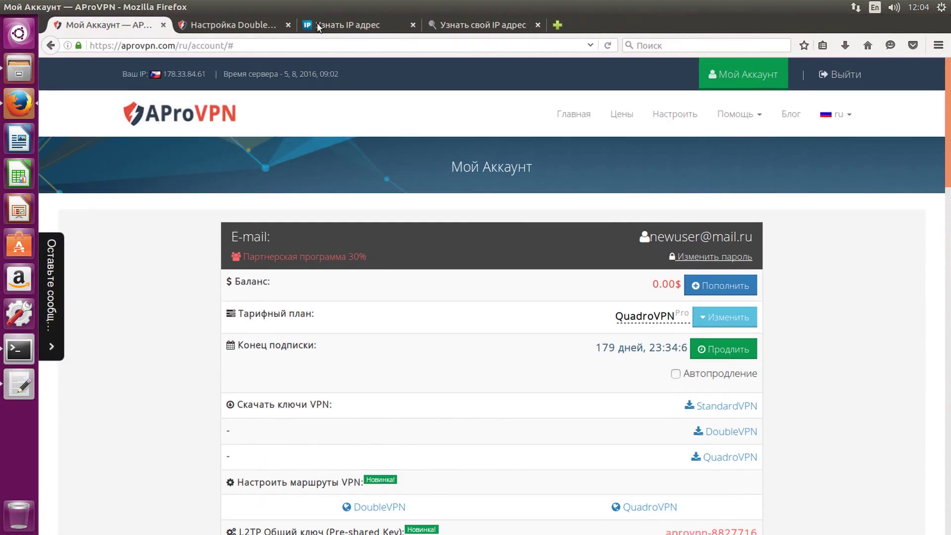
pyautogui.click(236, 24)
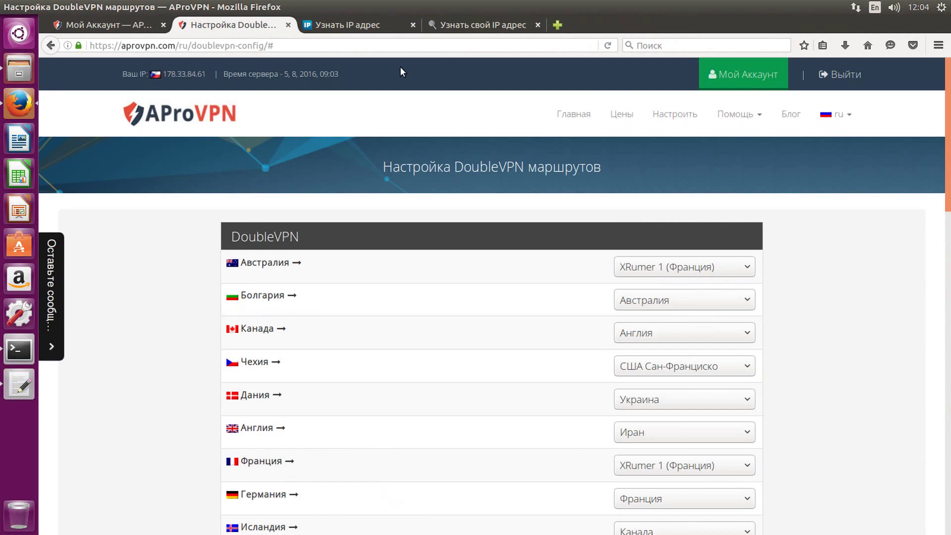
pyautogui.click(608, 46)
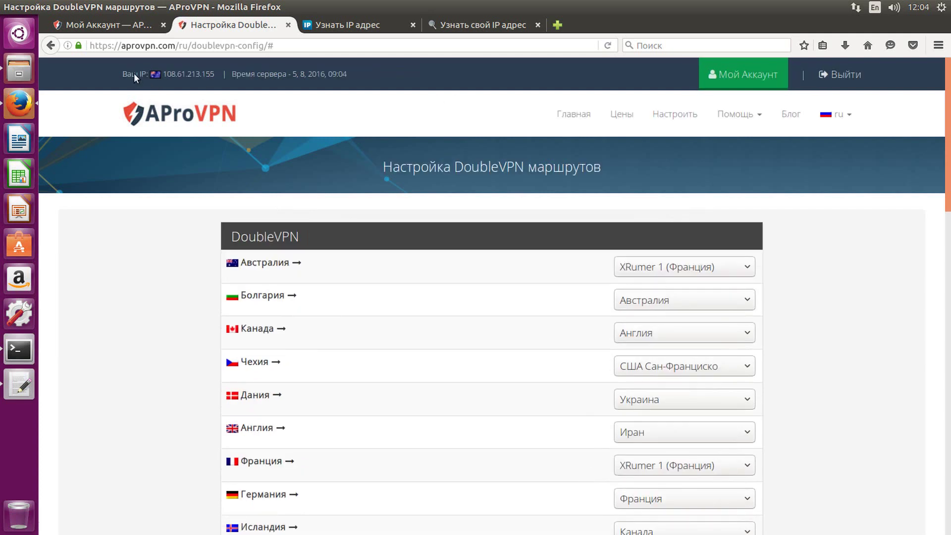
pyautogui.click(210, 76)
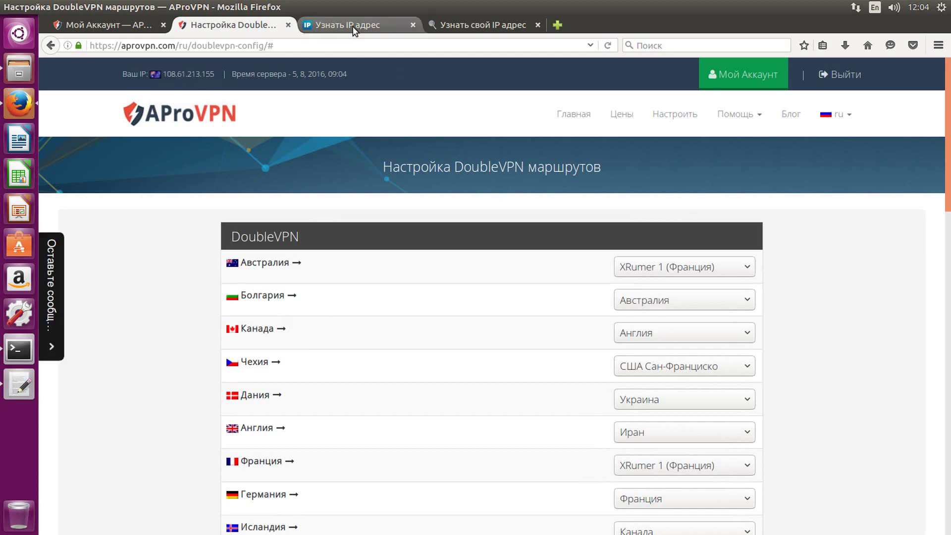
# - Reload 2ip.ru to show IP 108.61.213.155 in Adelaide, Australia, then switch to whoer.net
pyautogui.click(347, 25)
pyautogui.click(608, 45)
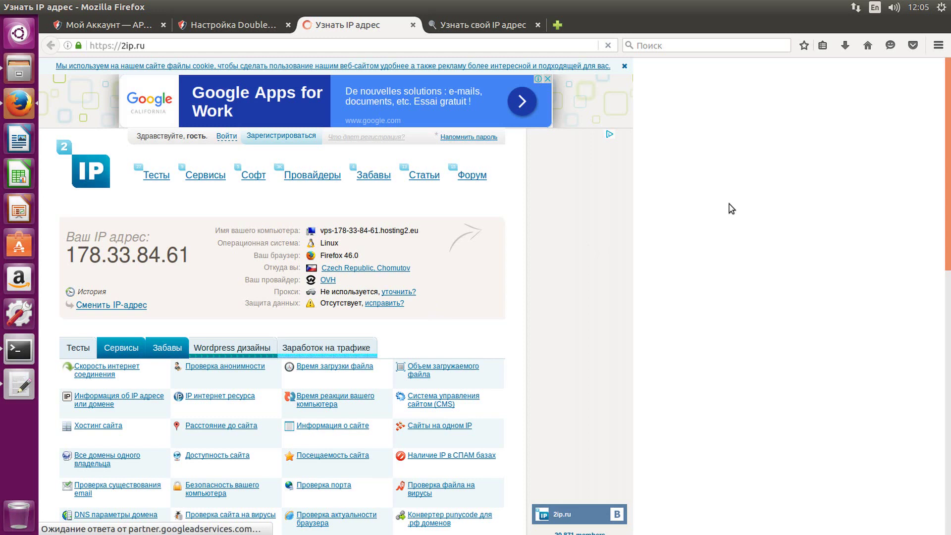
pyautogui.press('F5')
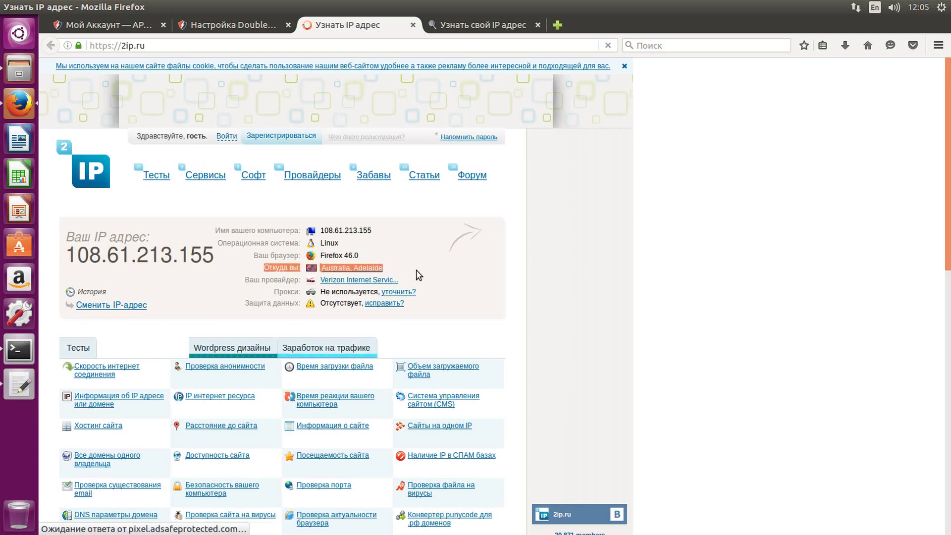
pyautogui.click(440, 23)
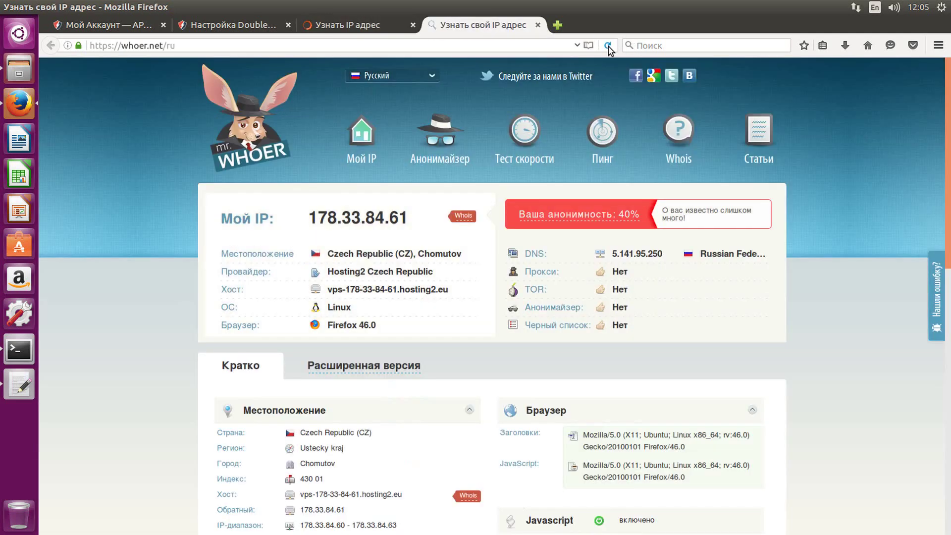